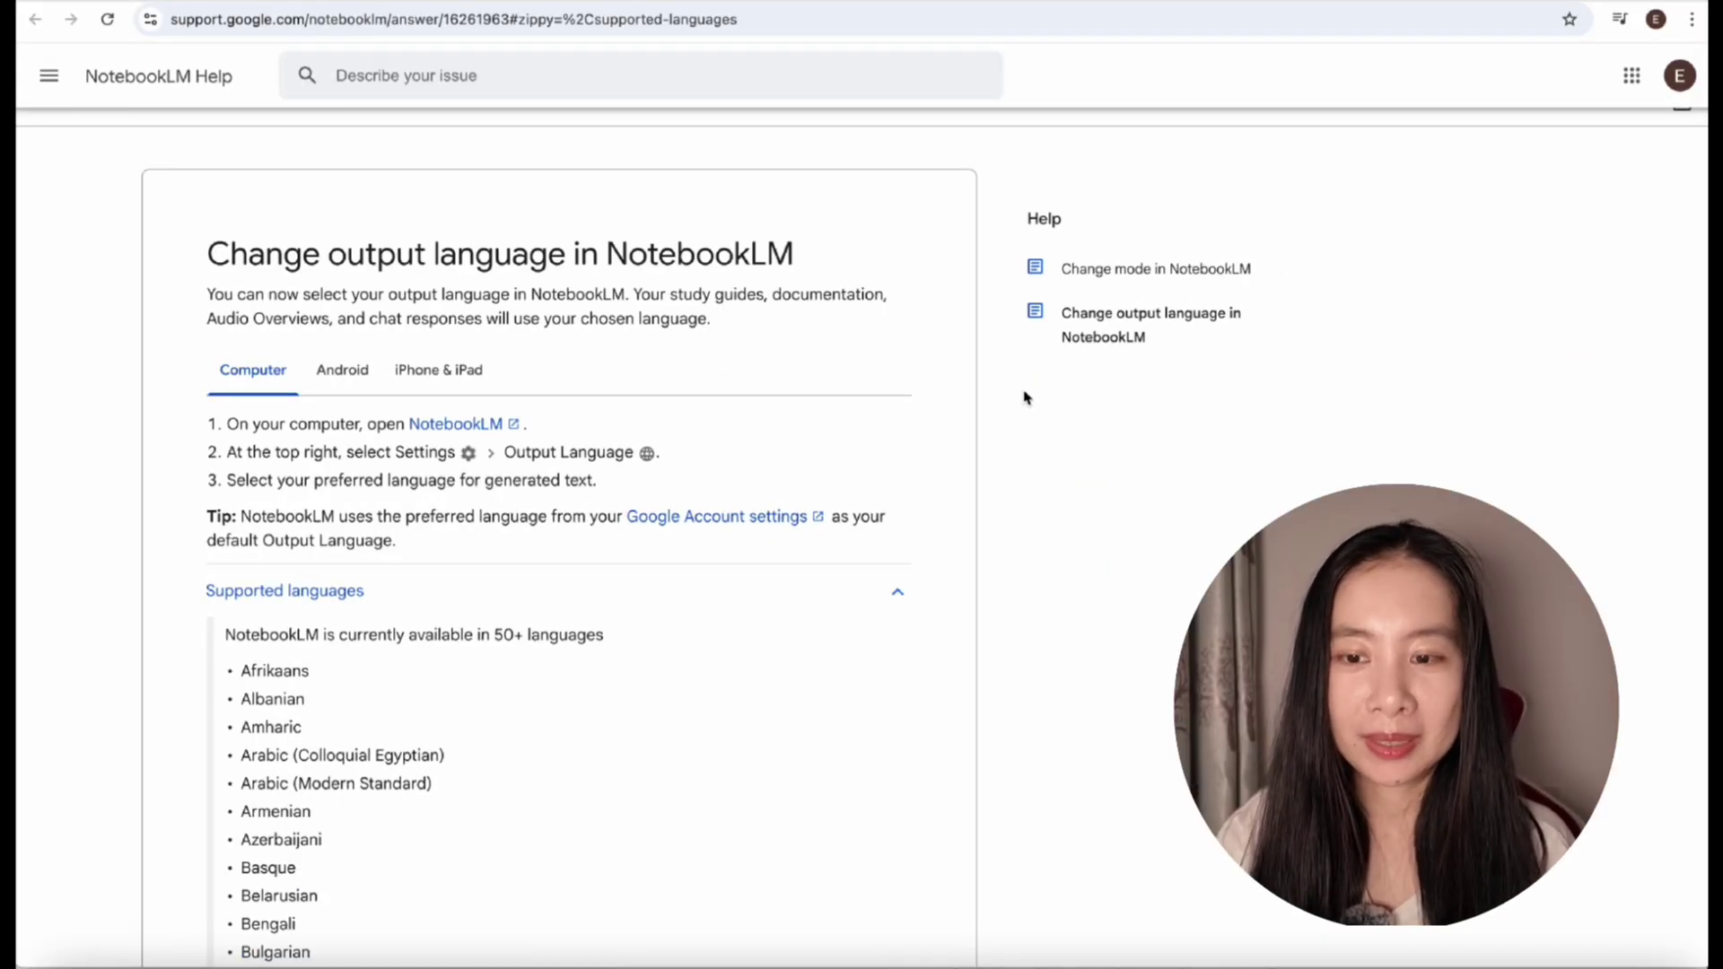
# - Scroll through the supported languages list in NotebookLM Help
pyautogui.scroll(-2, 1026, 397)
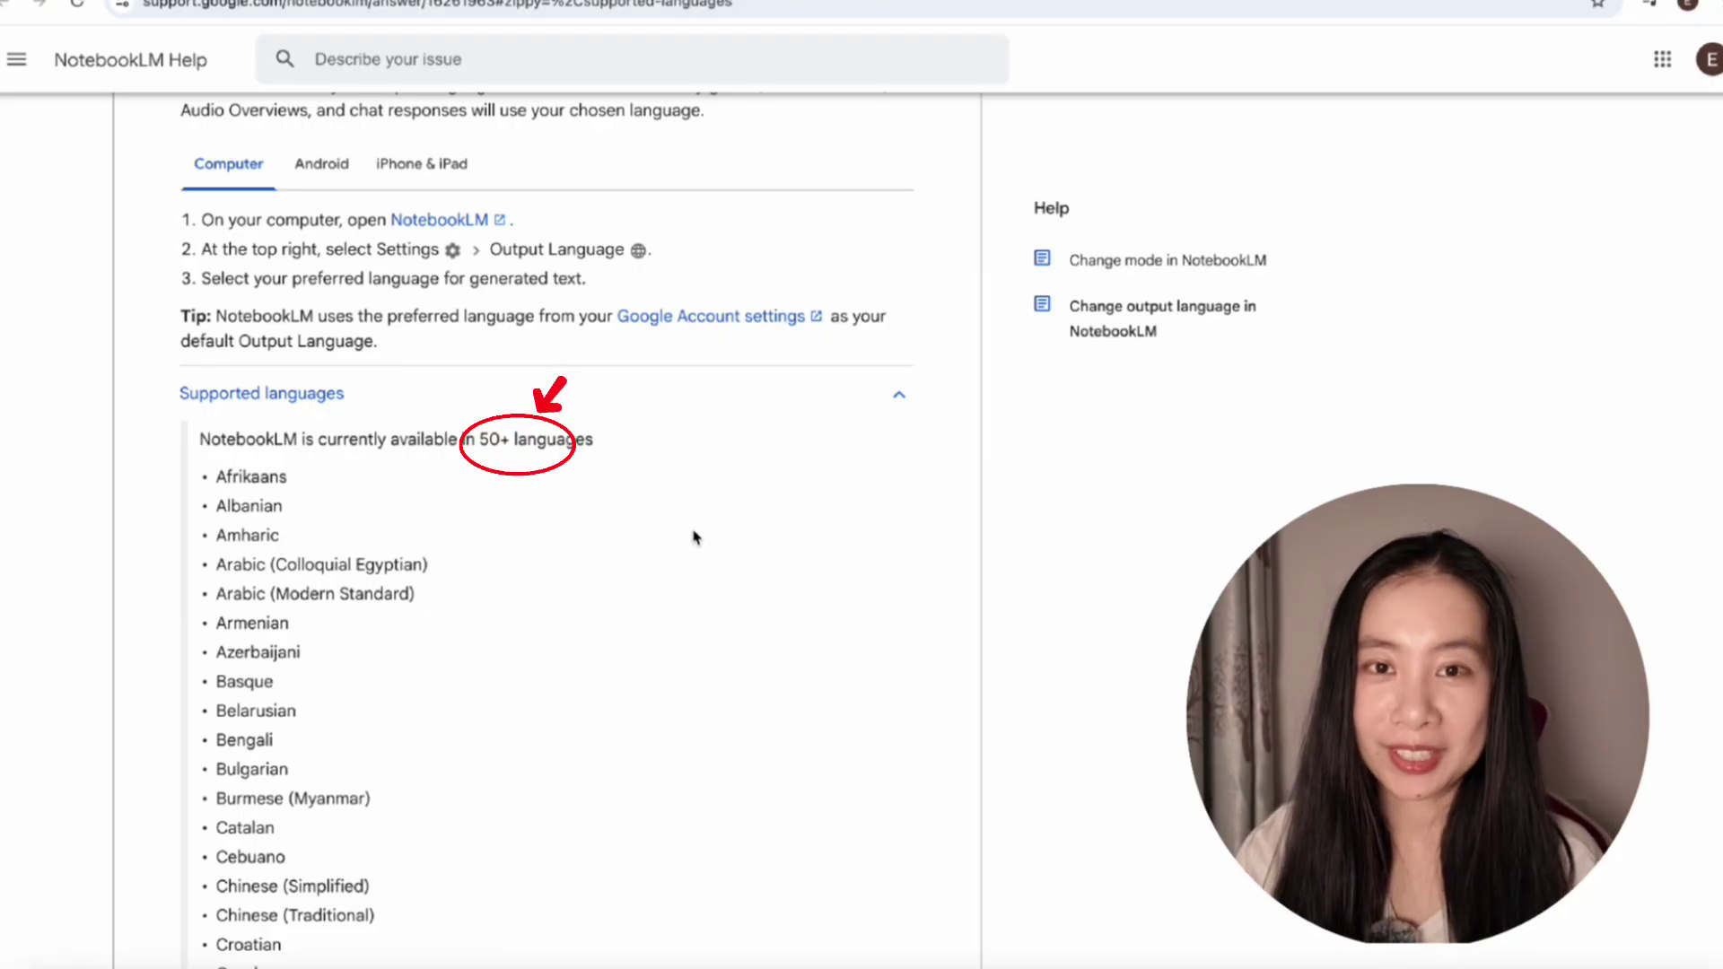
pyautogui.scroll(-1, 693, 536)
pyautogui.scroll(-3, 694, 536)
pyautogui.scroll(2, 693, 537)
pyautogui.scroll(-3, 694, 536)
pyautogui.scroll(-10, 694, 537)
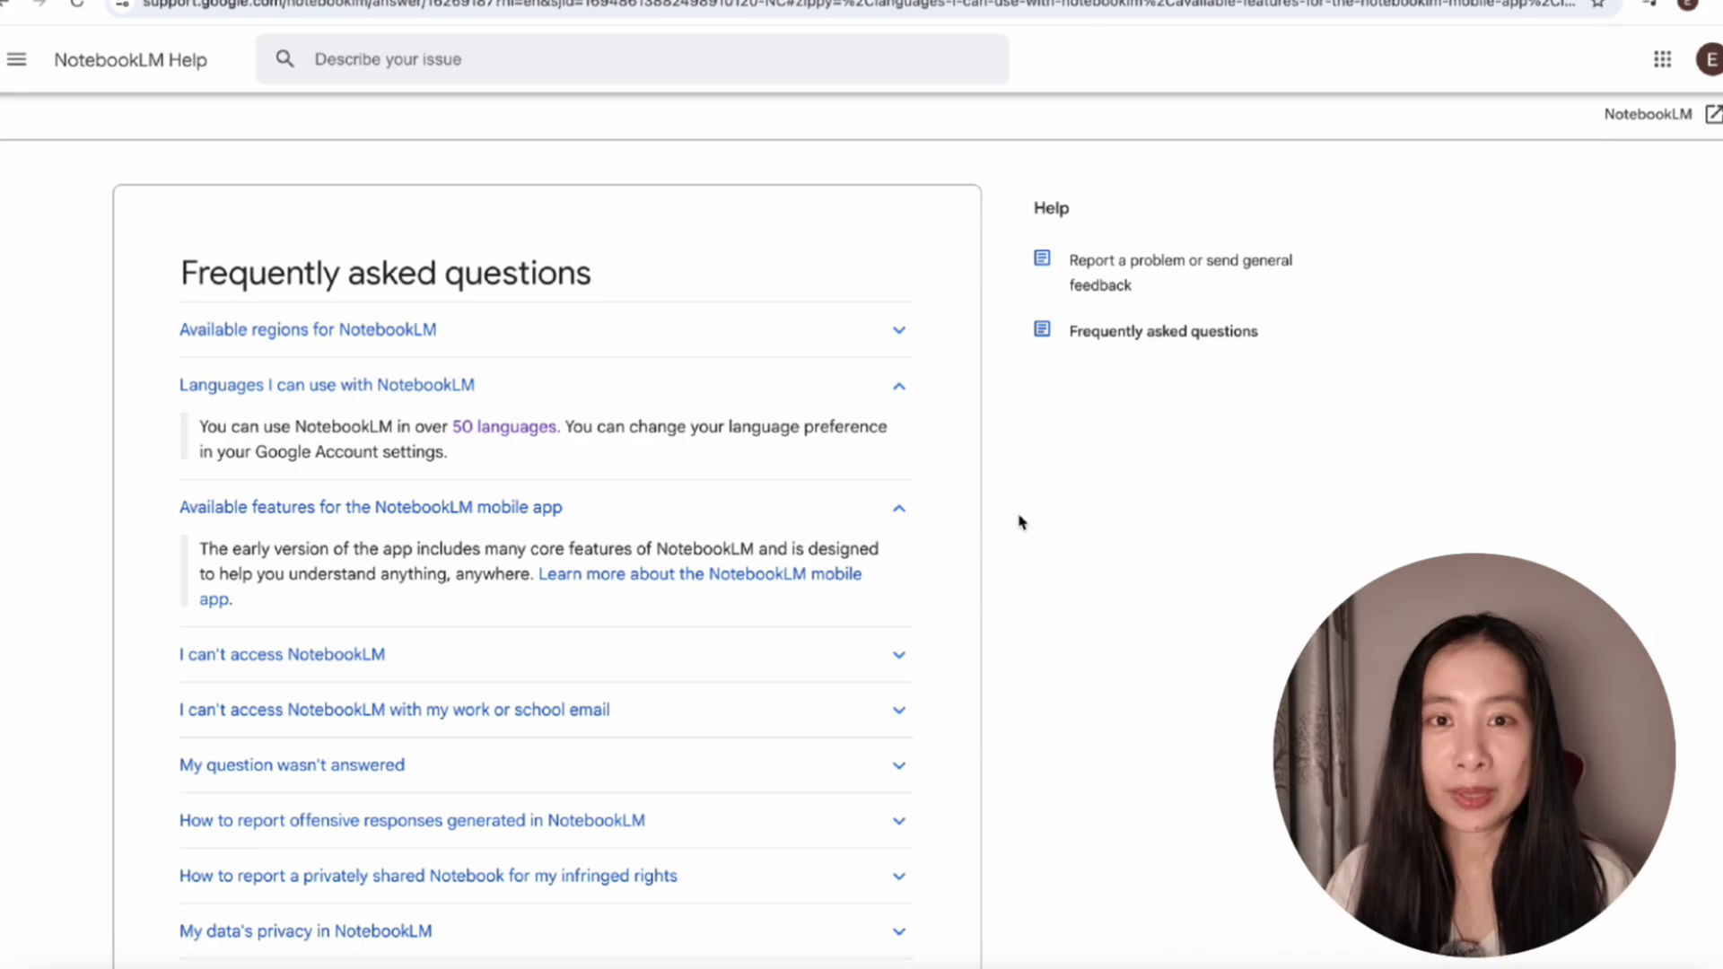
# - Scroll the FAQ down to the 'Limits for NotebookLM' and 'File size limit' answers
pyautogui.scroll(-7, 768, 443)
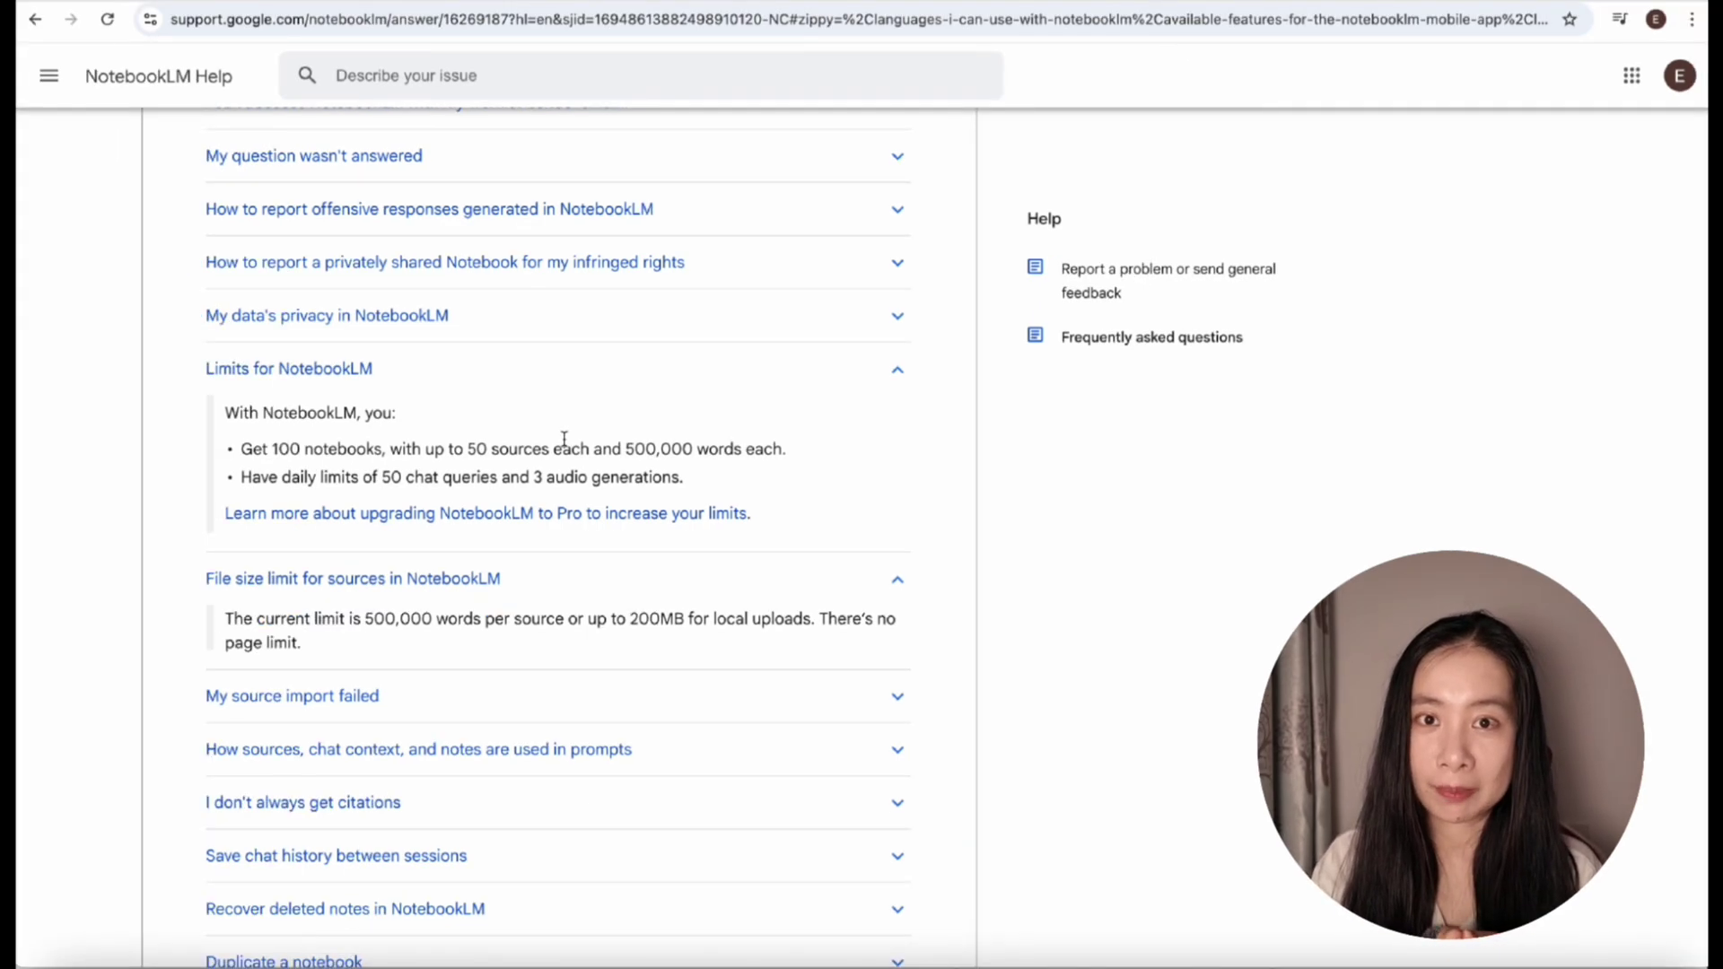
pyautogui.scroll(-2, 563, 440)
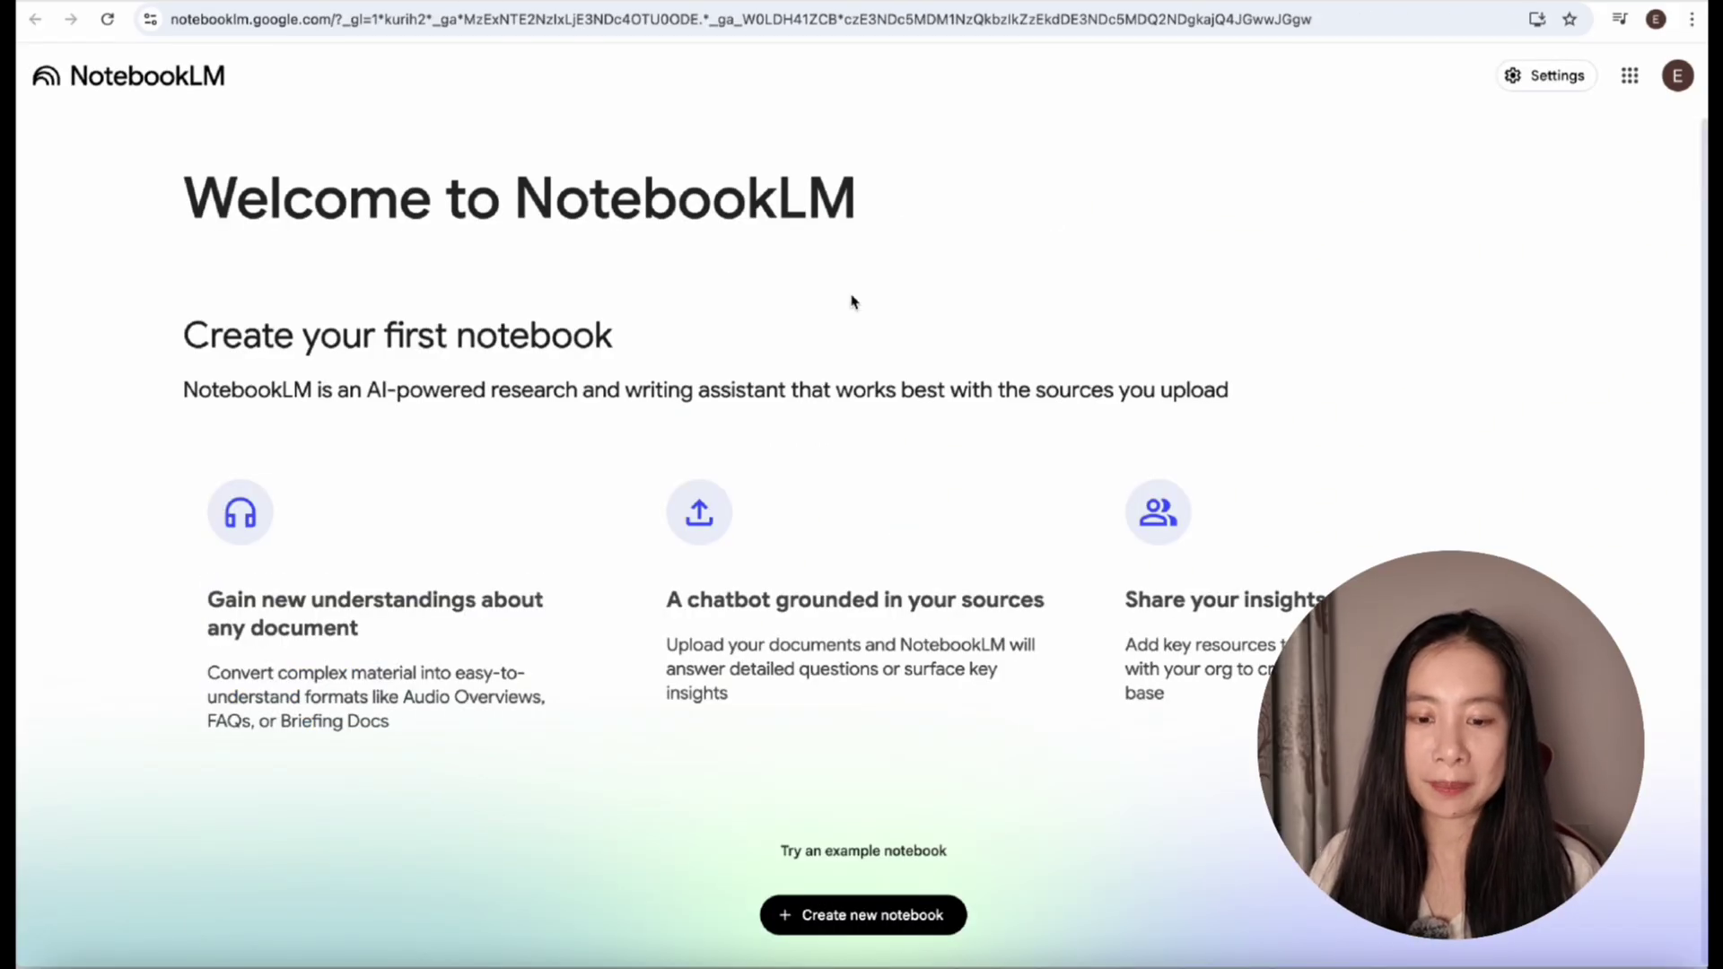
# - Start a new untitled notebook from the NotebookLM welcome page
pyautogui.click(856, 924)
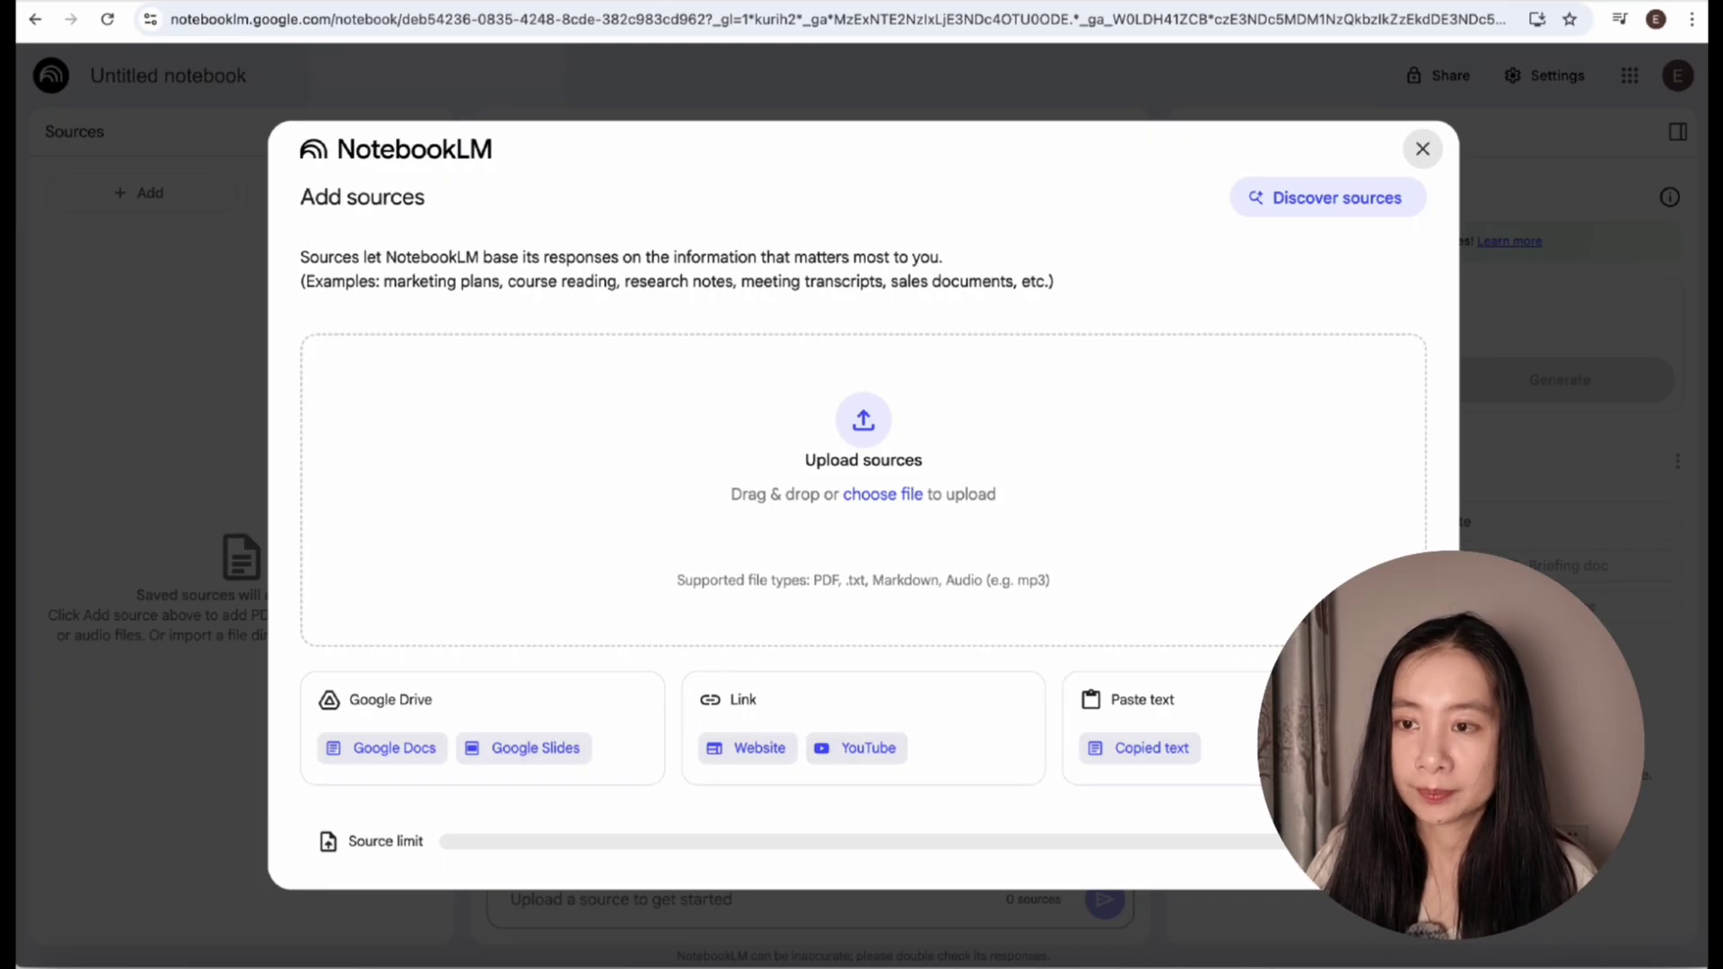
# - Add 'How To Visit the Louvre Quickly and Efficiently' as a YouTube source by pasting its link
pyautogui.click(870, 751)
pyautogui.click(808, 383)
pyautogui.hotkey('ctrl', 'v')
pyautogui.press('Return')
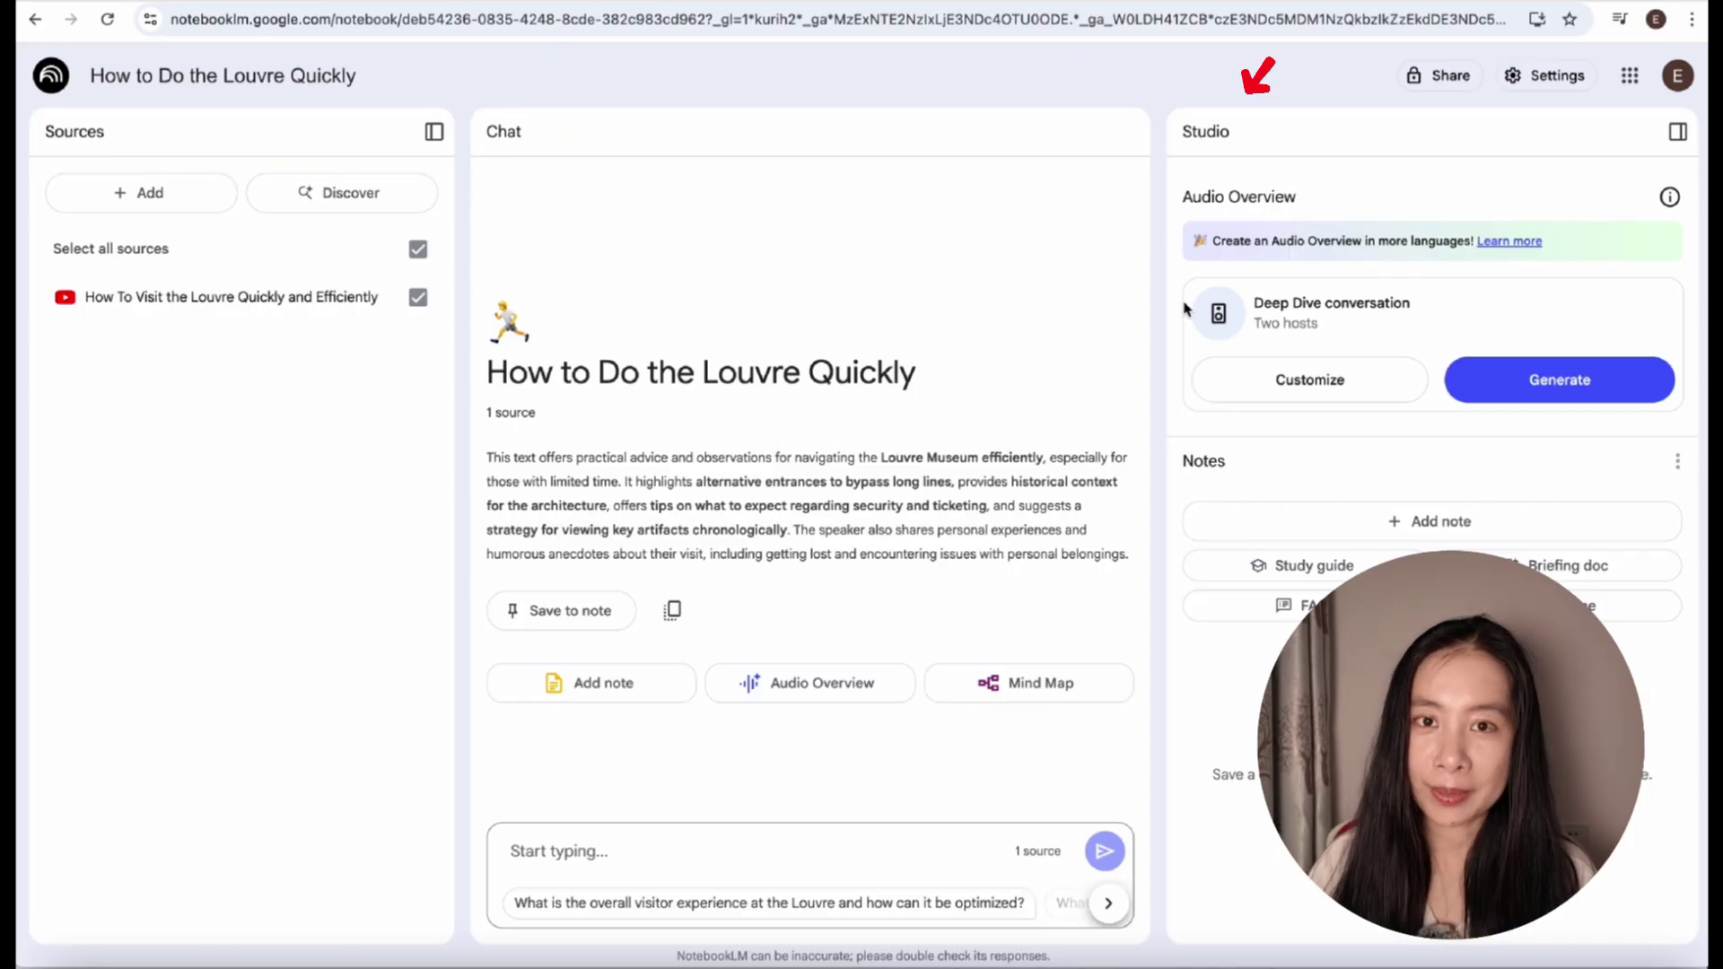
# - Begin adding a second source, the Louvre explorer's insider-tips YouTube guide, from the Sources panel
pyautogui.click(149, 212)
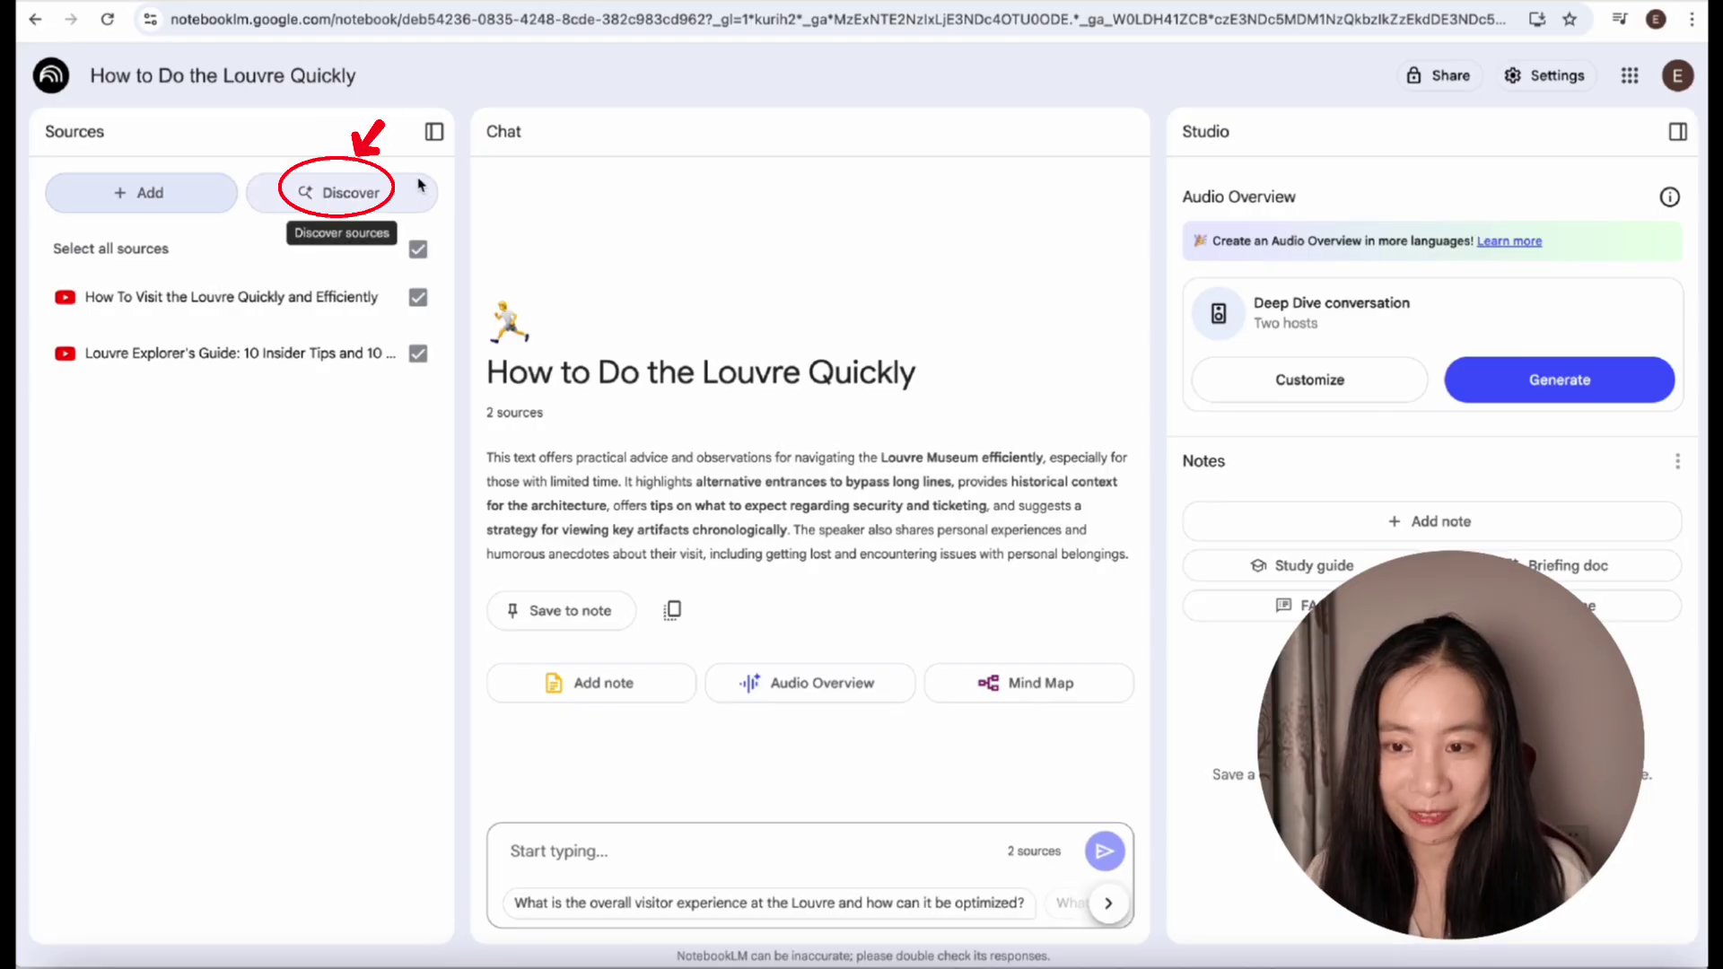
# - Discover web sources for 'I want to learn how to visit the Louvre in an efficient way but also enjoyable' and review the 10 results
pyautogui.click(375, 199)
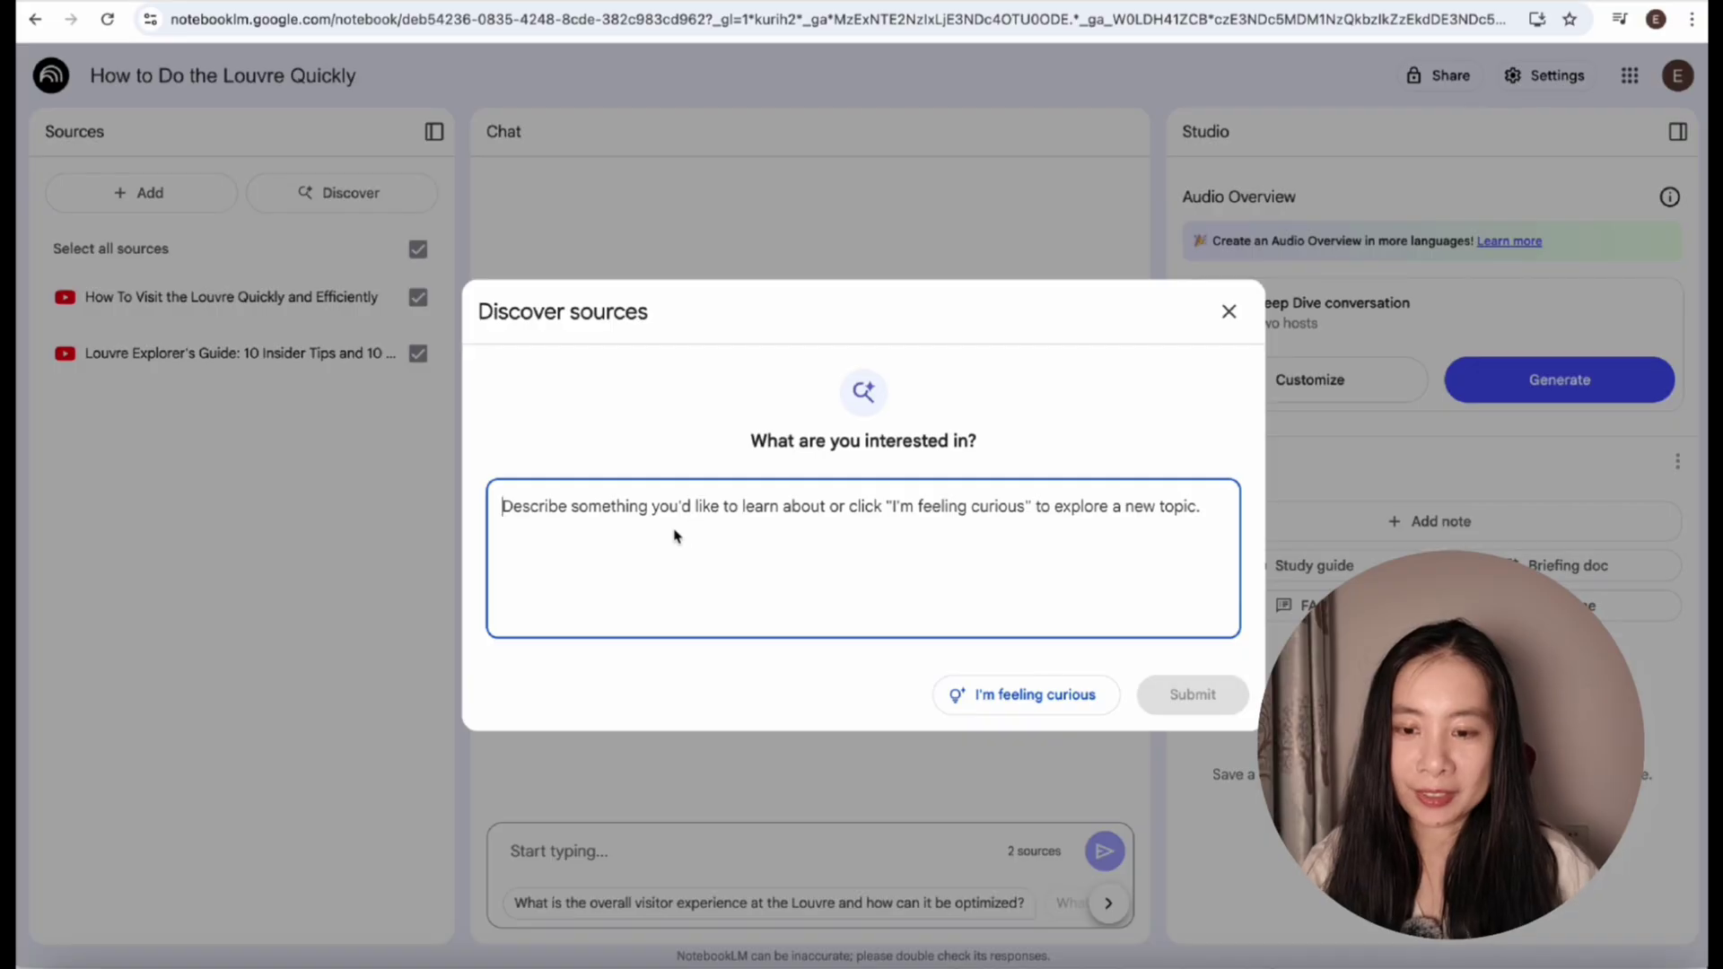
pyautogui.write('I want to learn how to ')
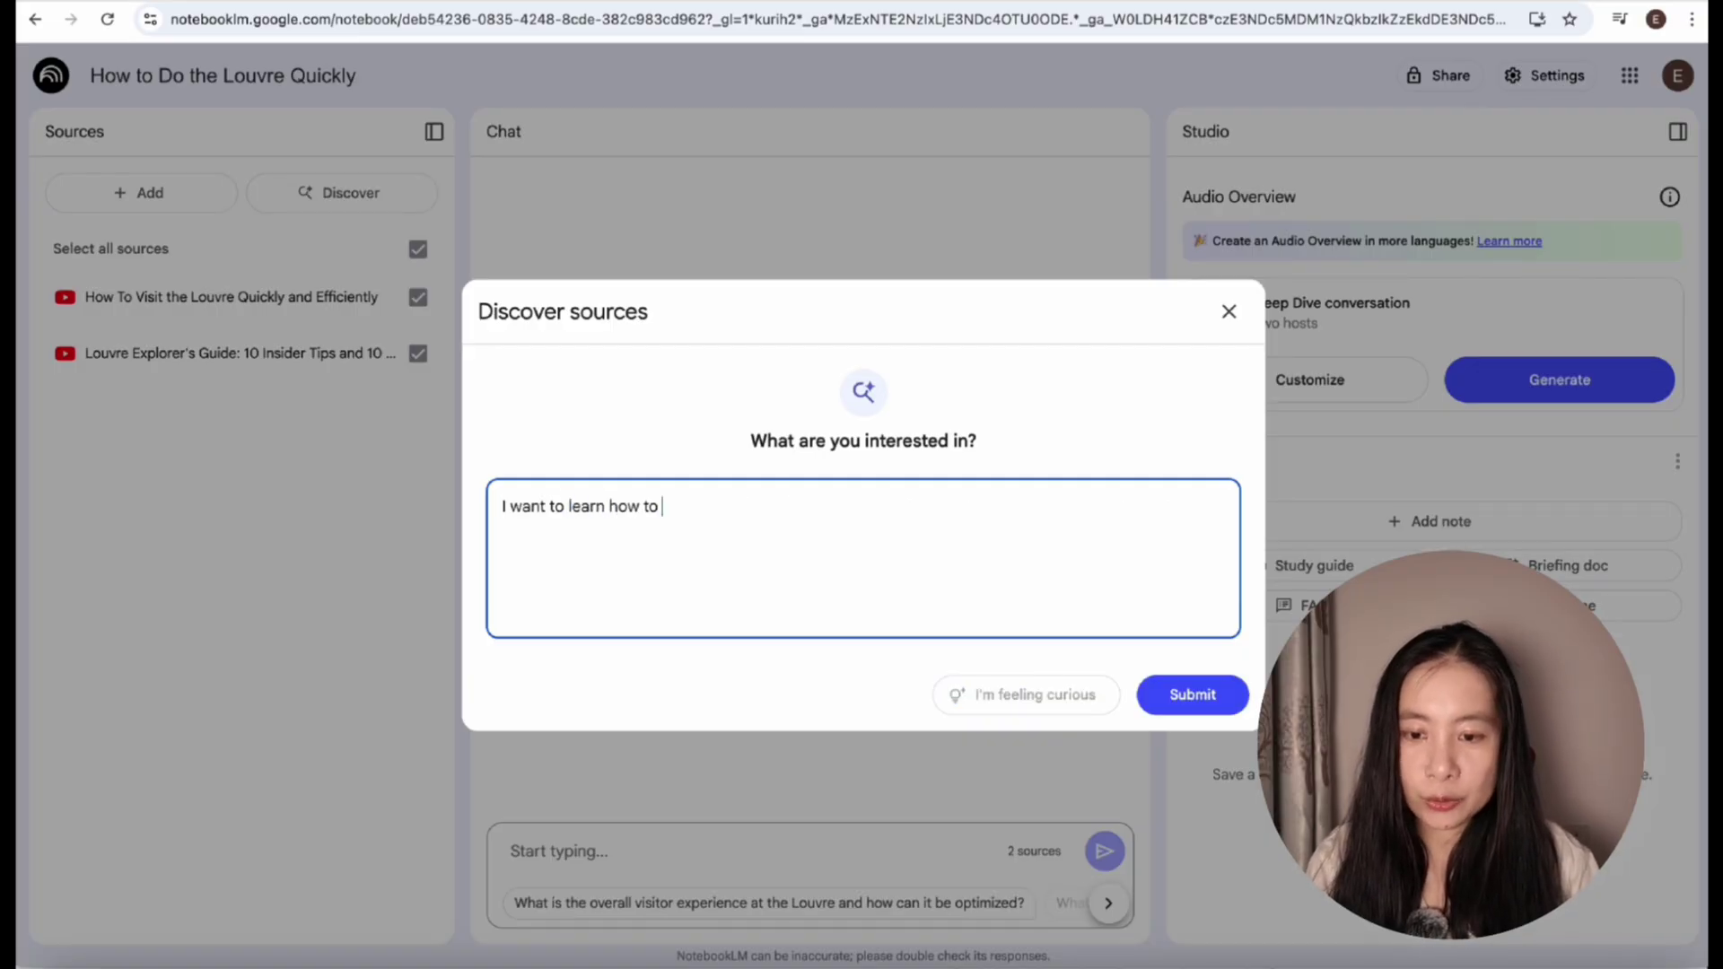
pyautogui.write('visit the Louvre in an ')
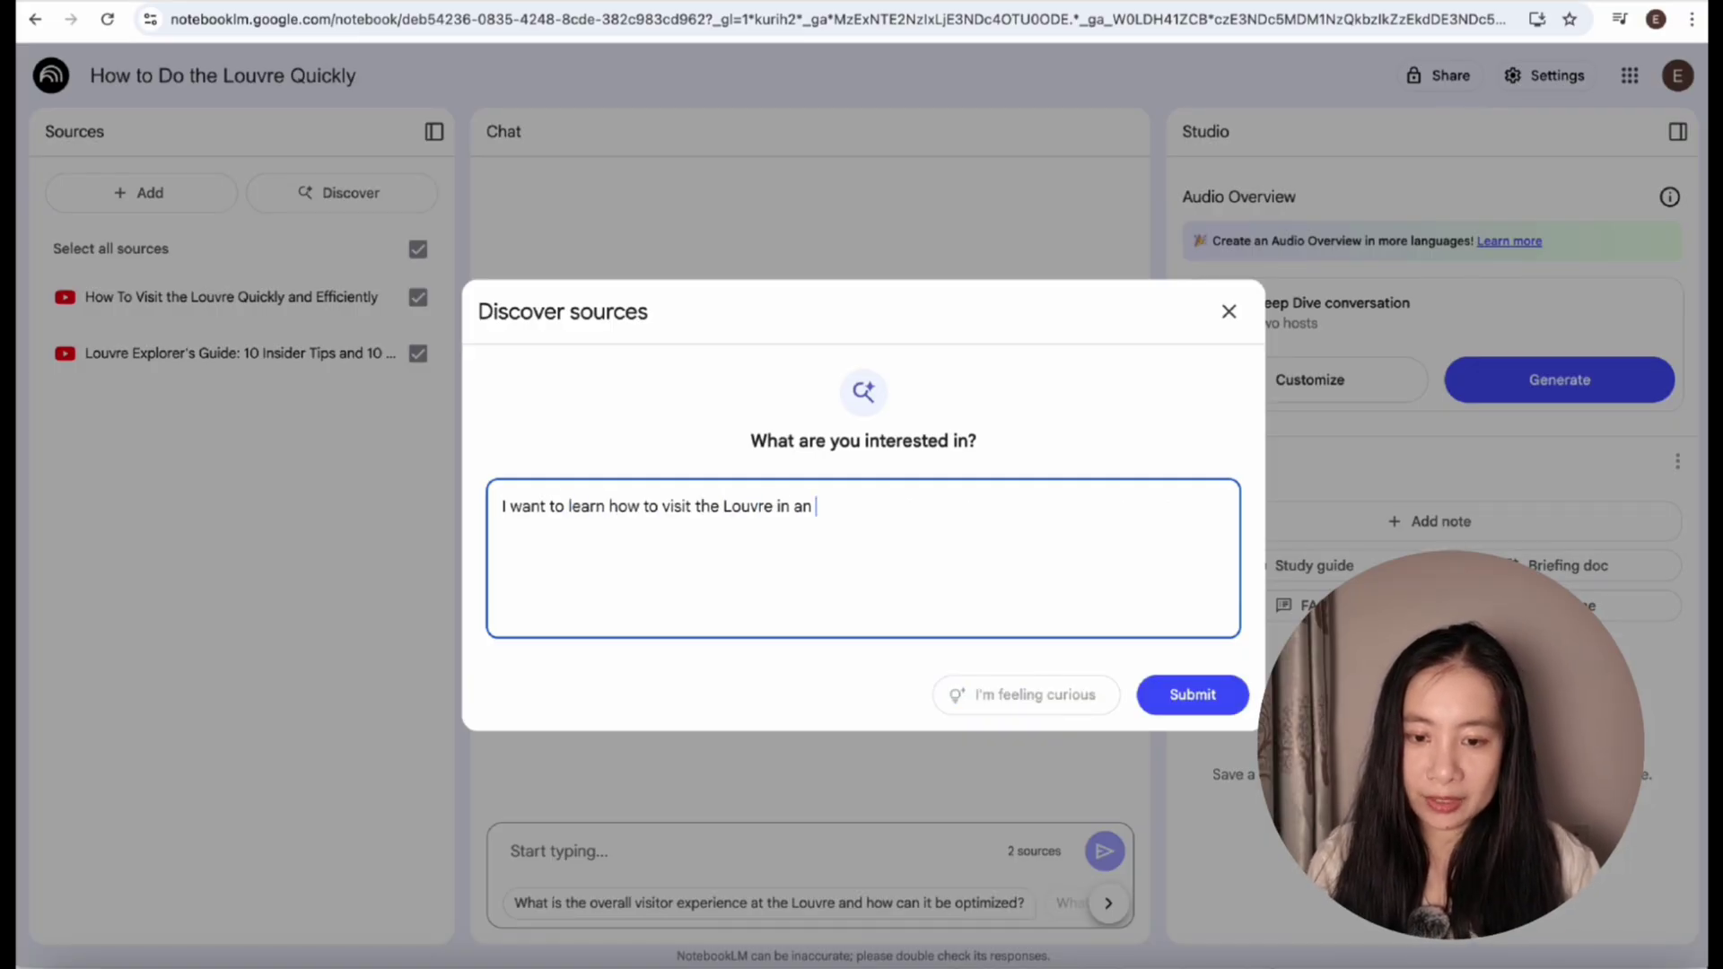
pyautogui.write('efficient way but also enjo')
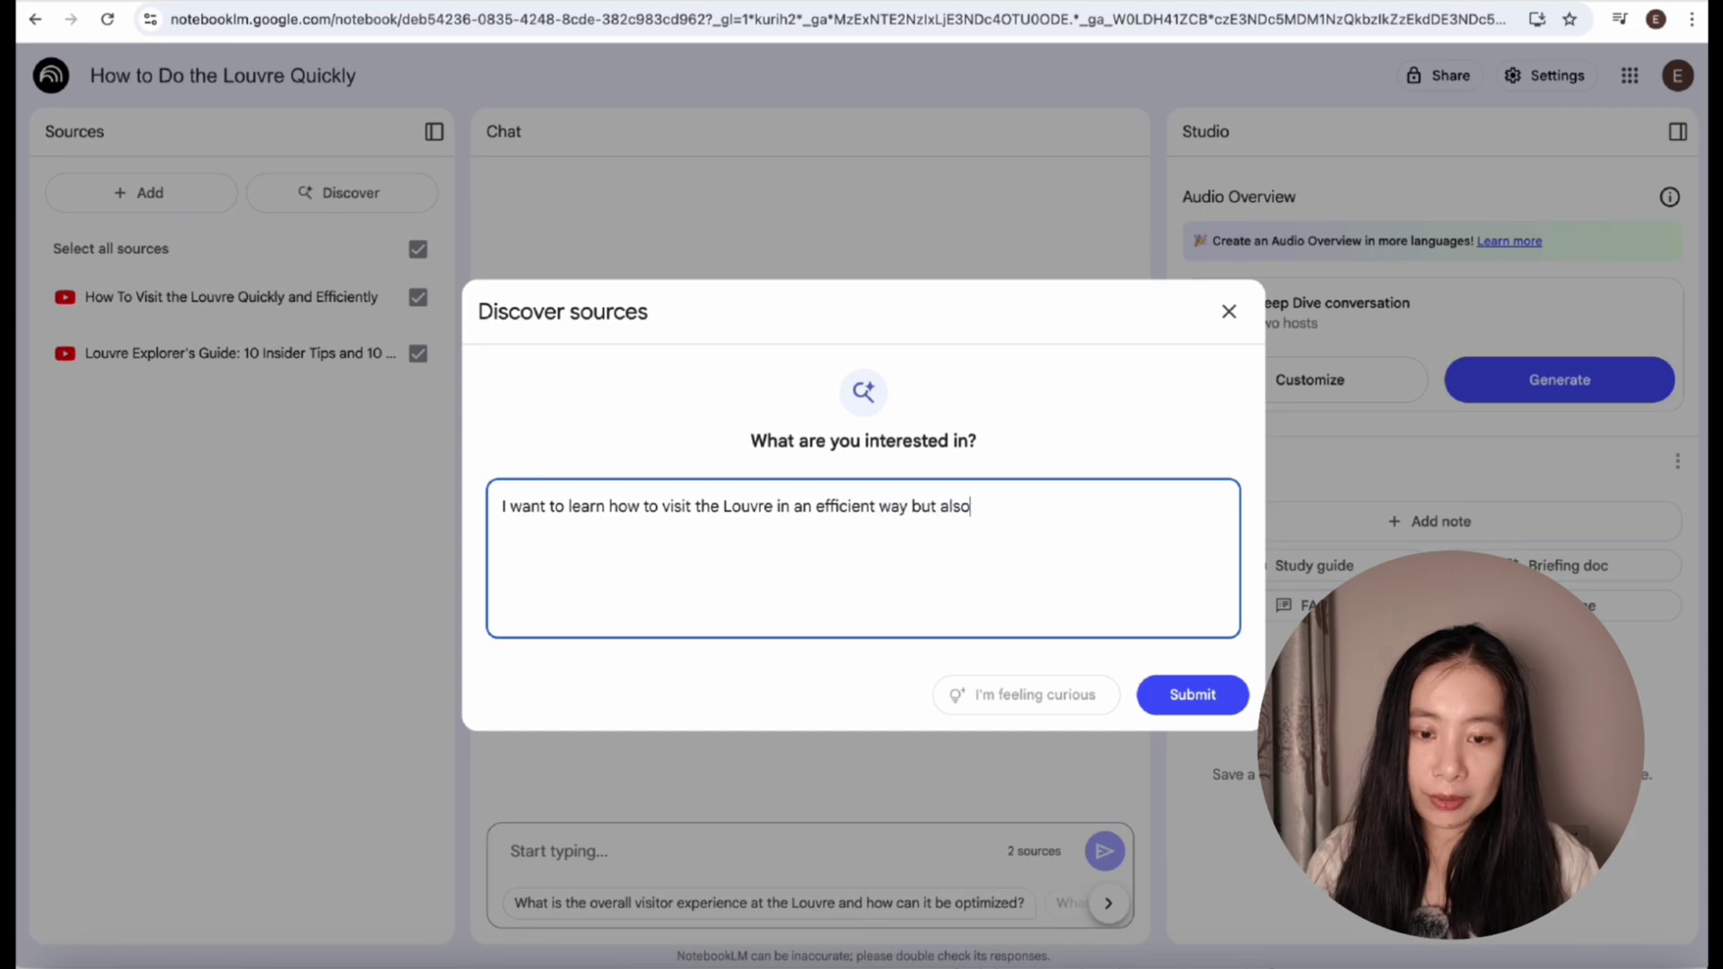
pyautogui.write('yabl')
pyautogui.write('e')
pyautogui.press('Return')
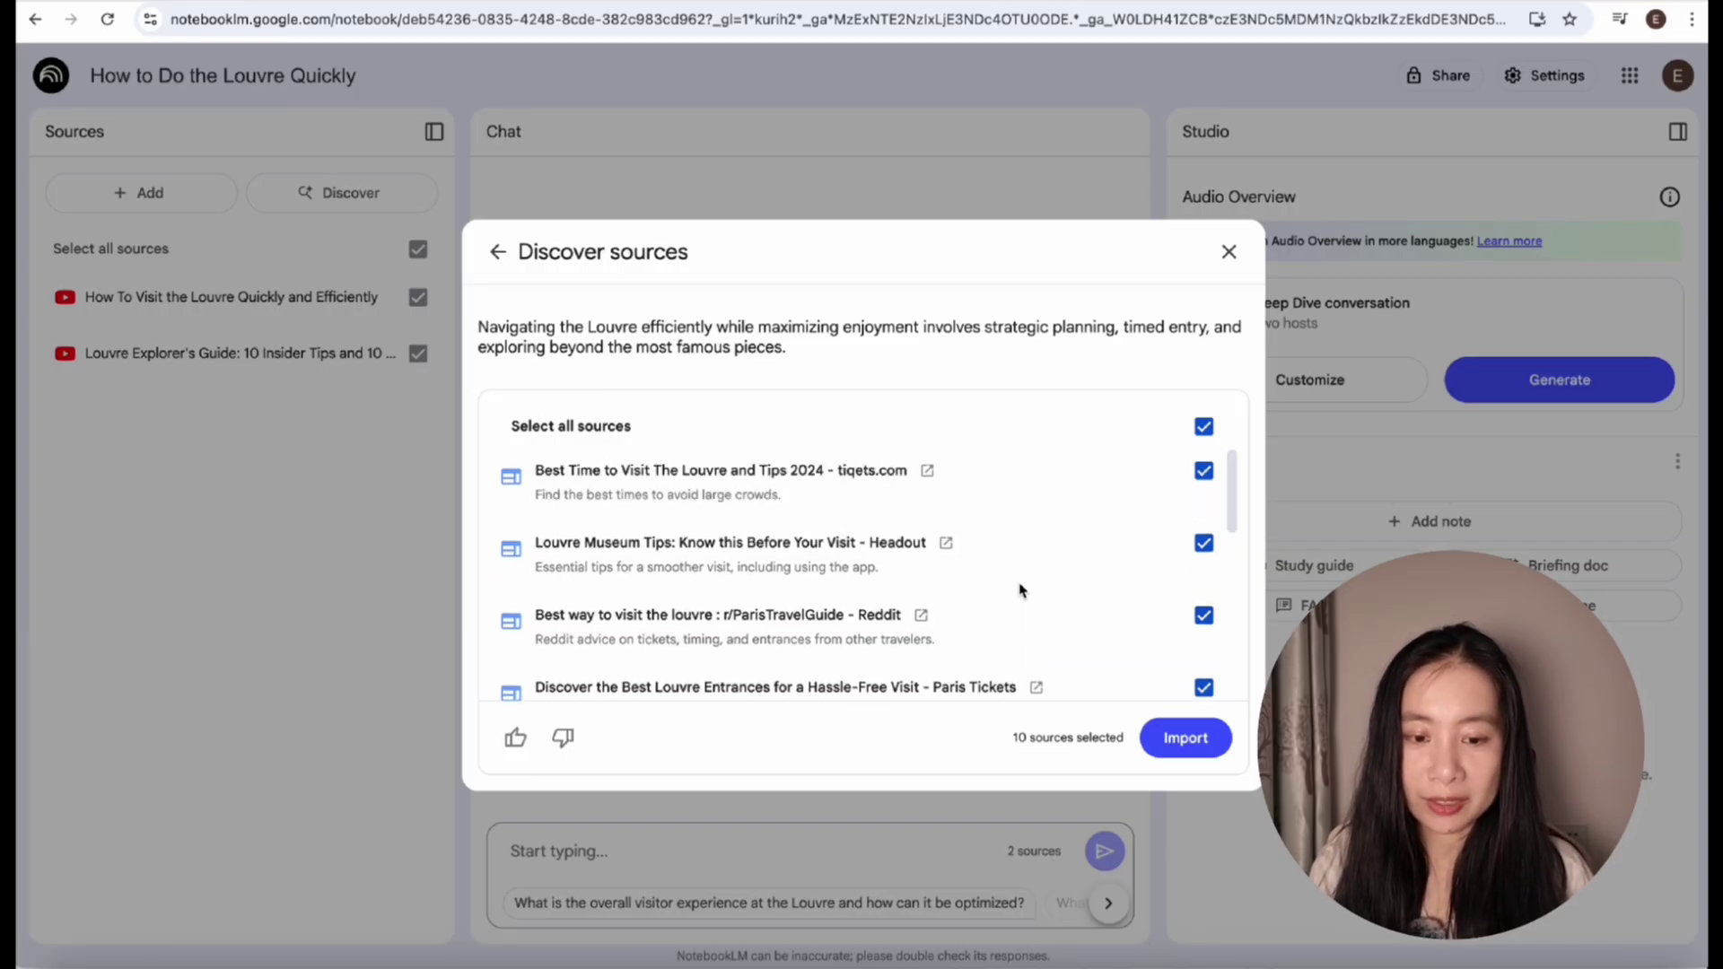
pyautogui.scroll(-5, 1020, 589)
pyautogui.scroll(5, 842, 545)
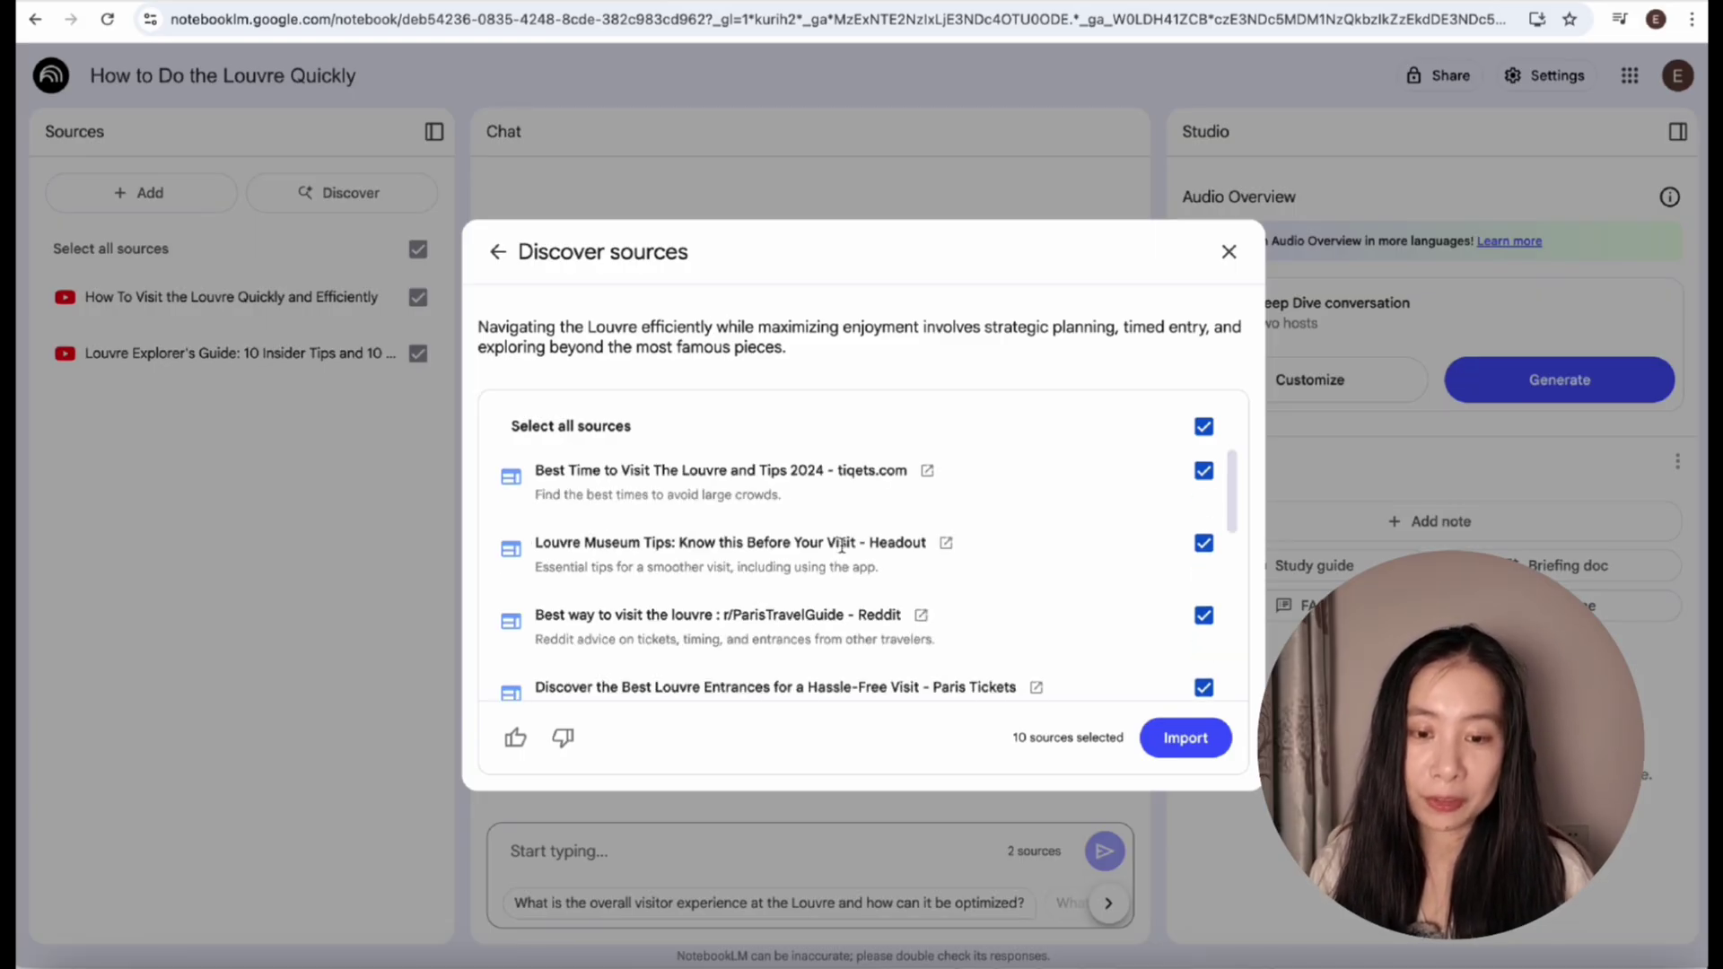
pyautogui.scroll(-5, 843, 557)
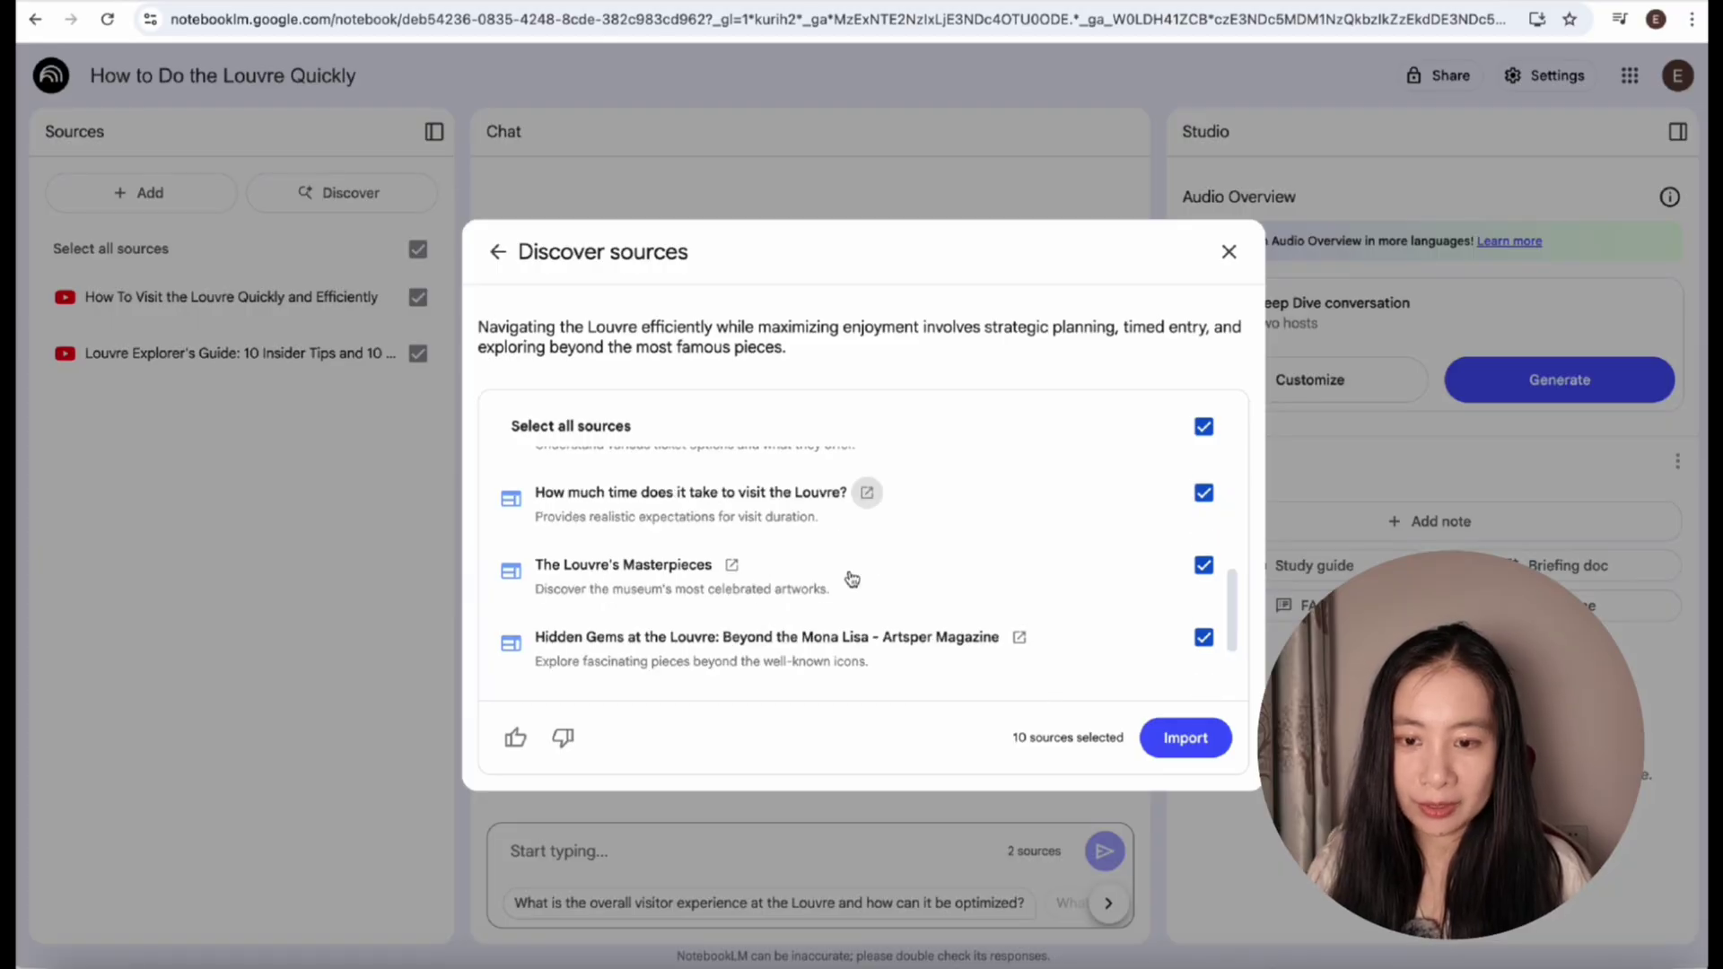
pyautogui.scroll(-1, 849, 577)
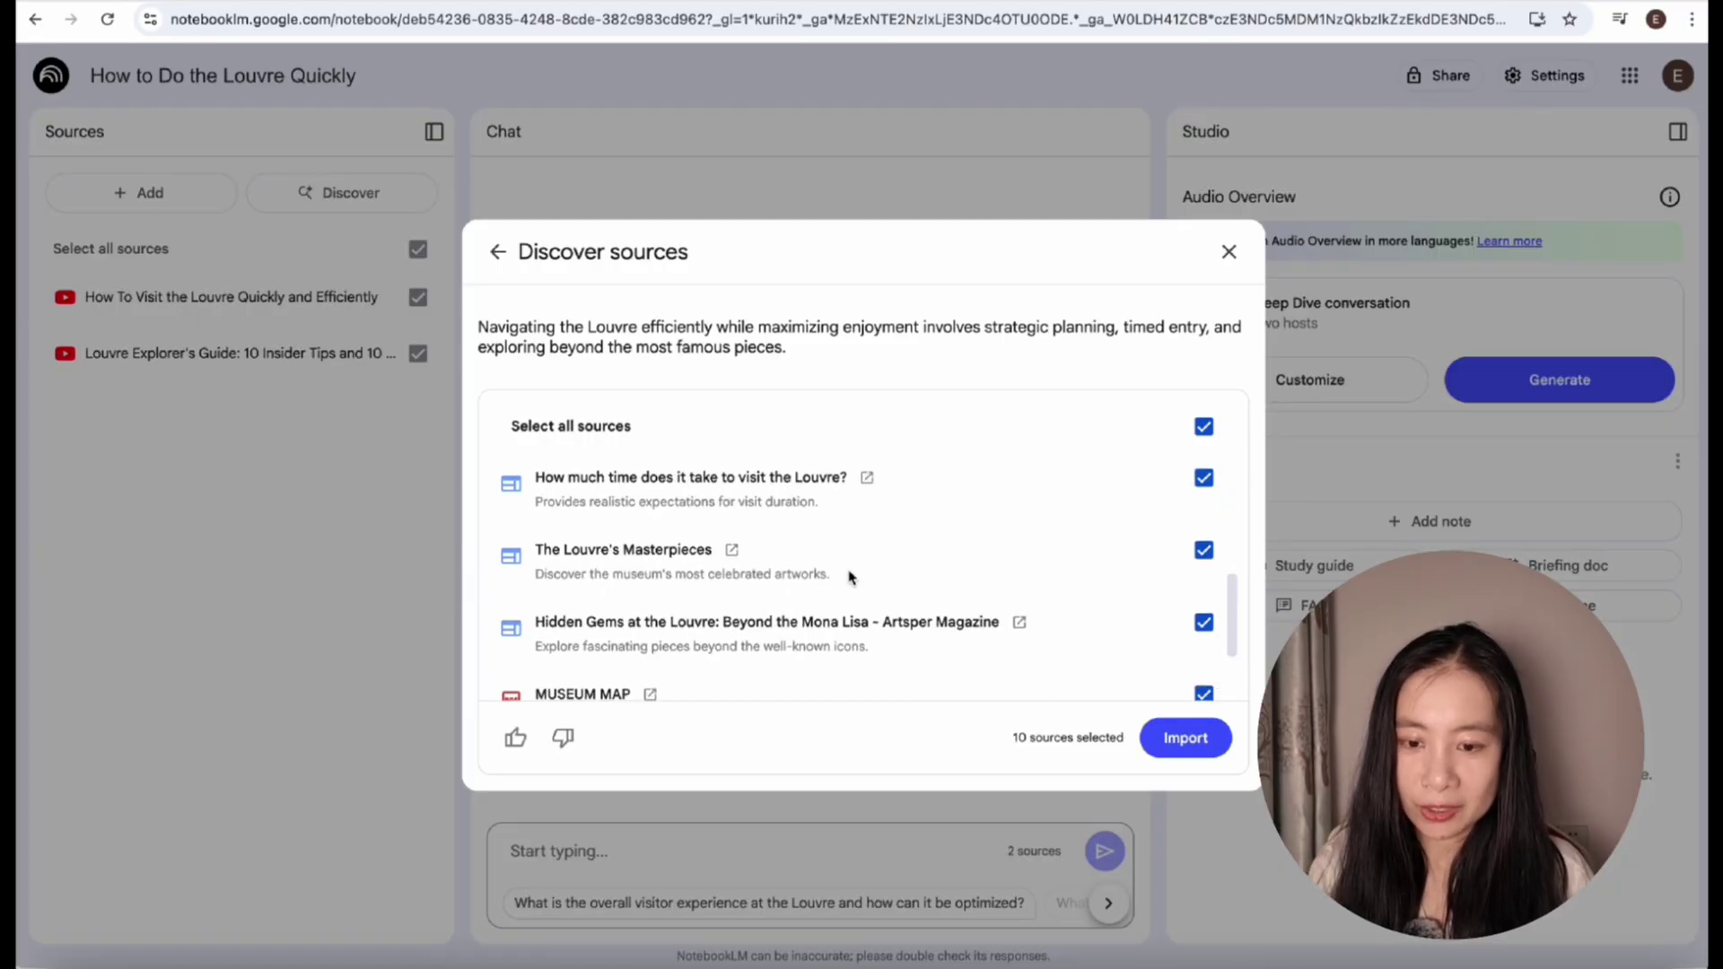
pyautogui.scroll(-1, 850, 574)
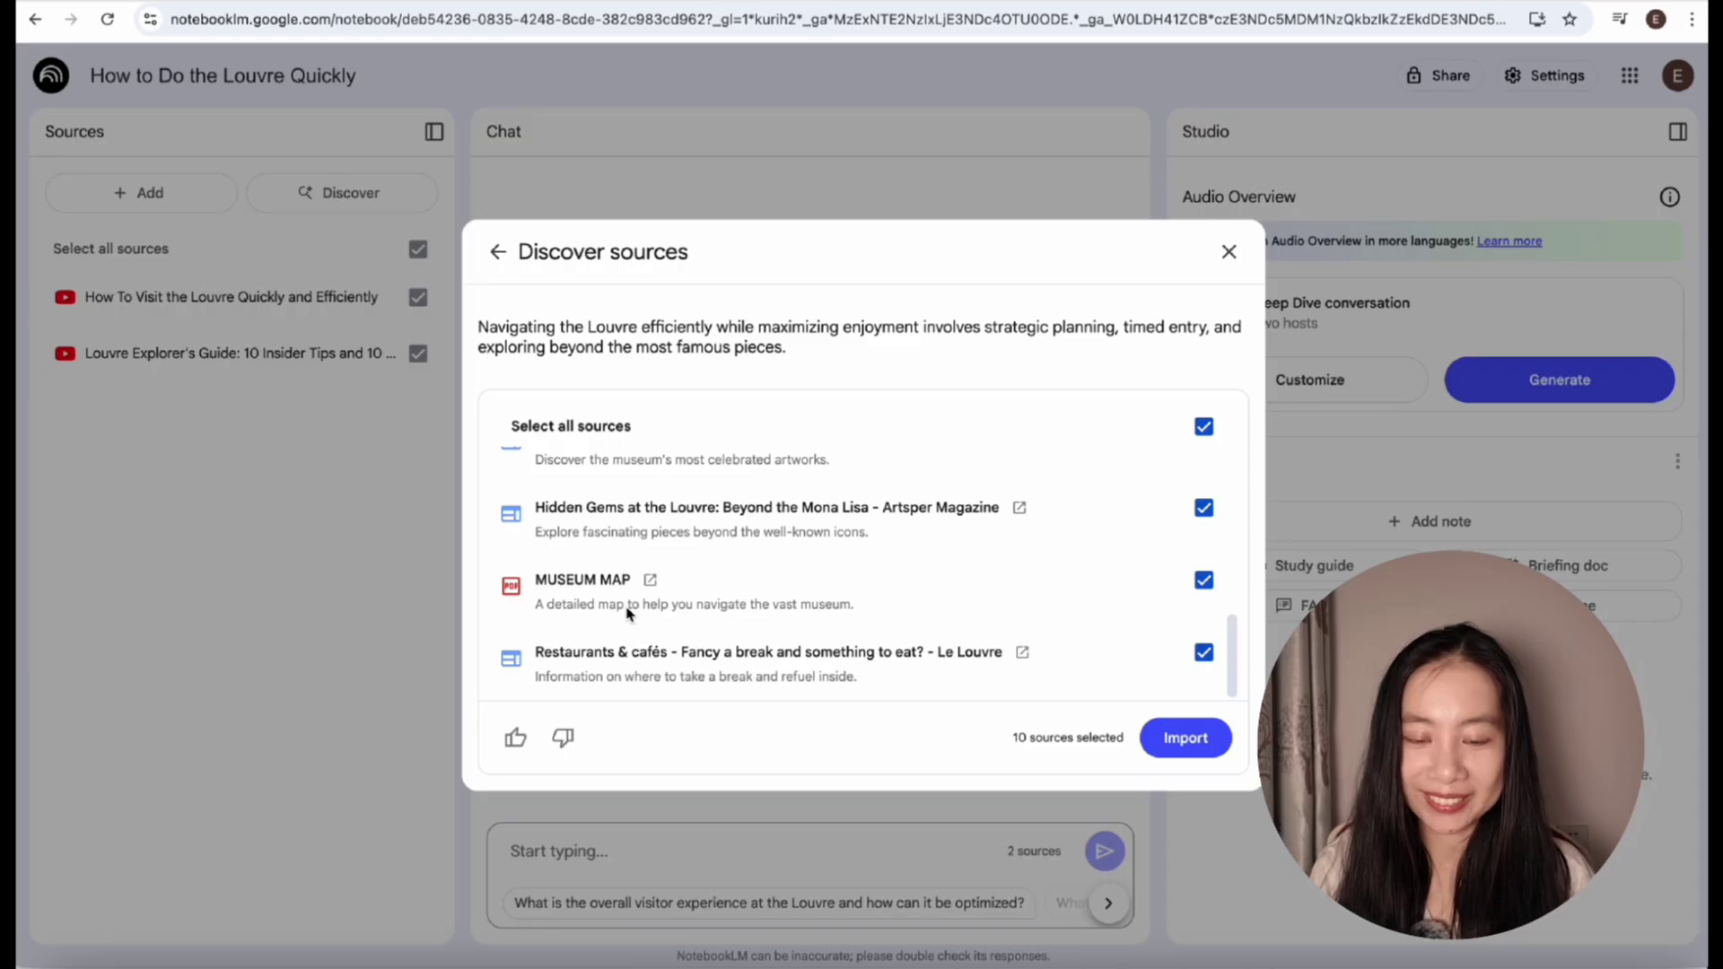
pyautogui.scroll(5, 790, 606)
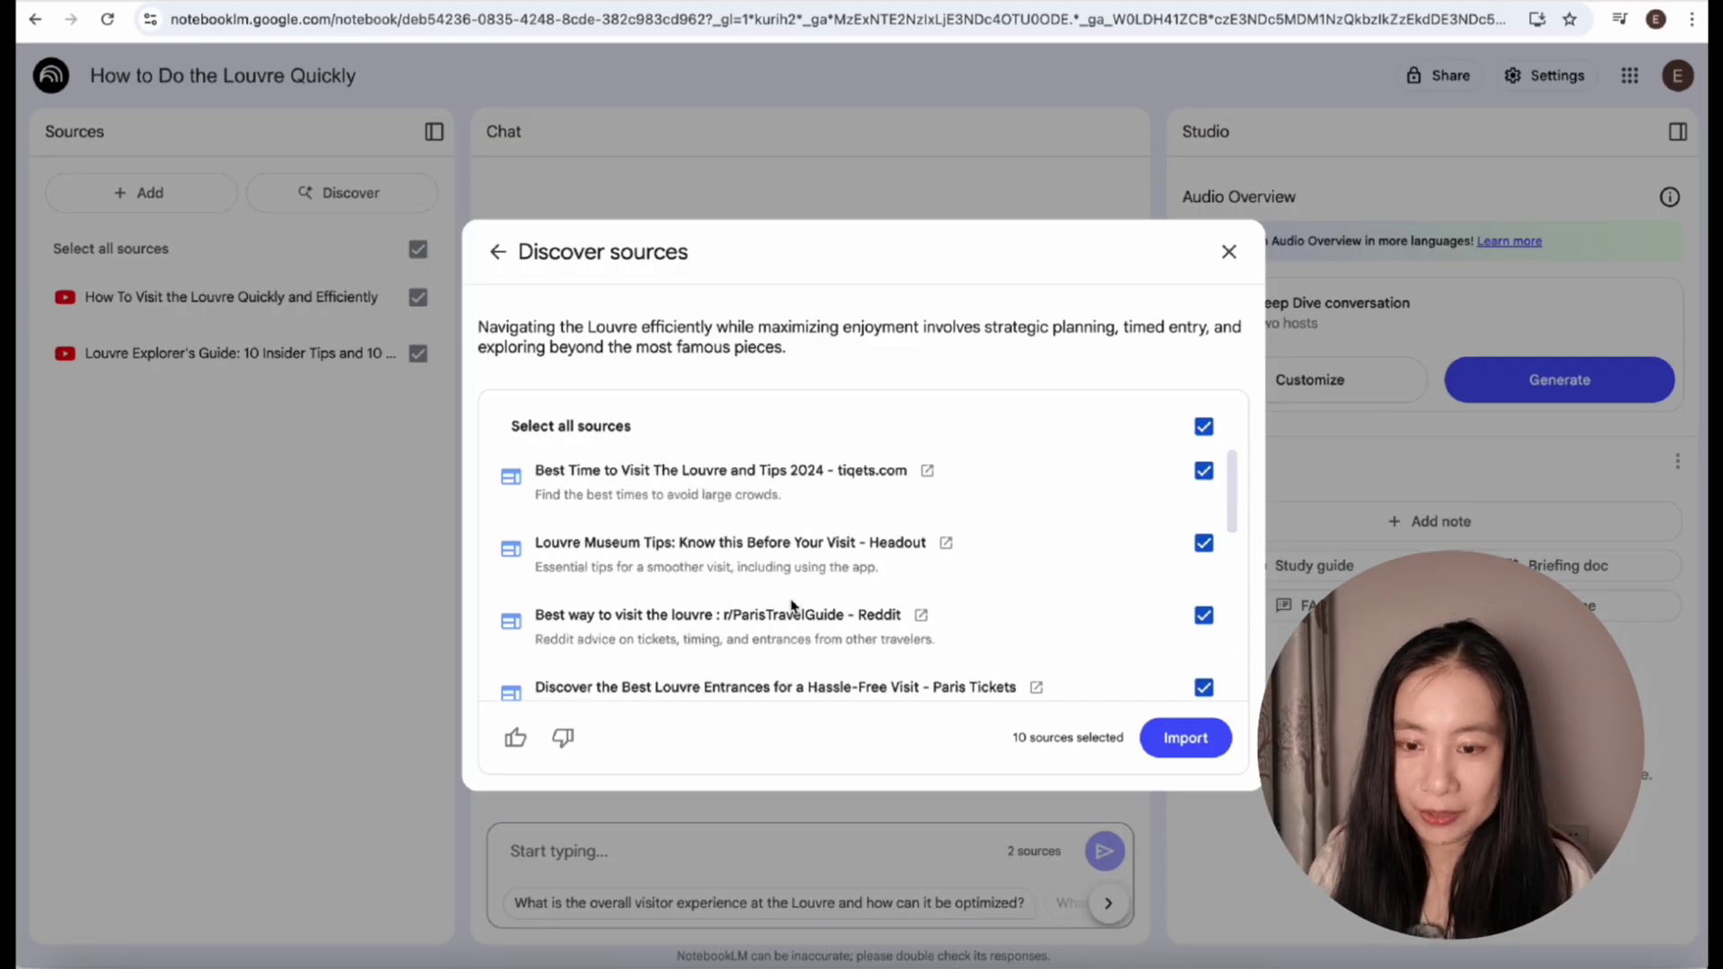
# - Import the ten discovered Louvre web sources into the notebook
pyautogui.click(1181, 741)
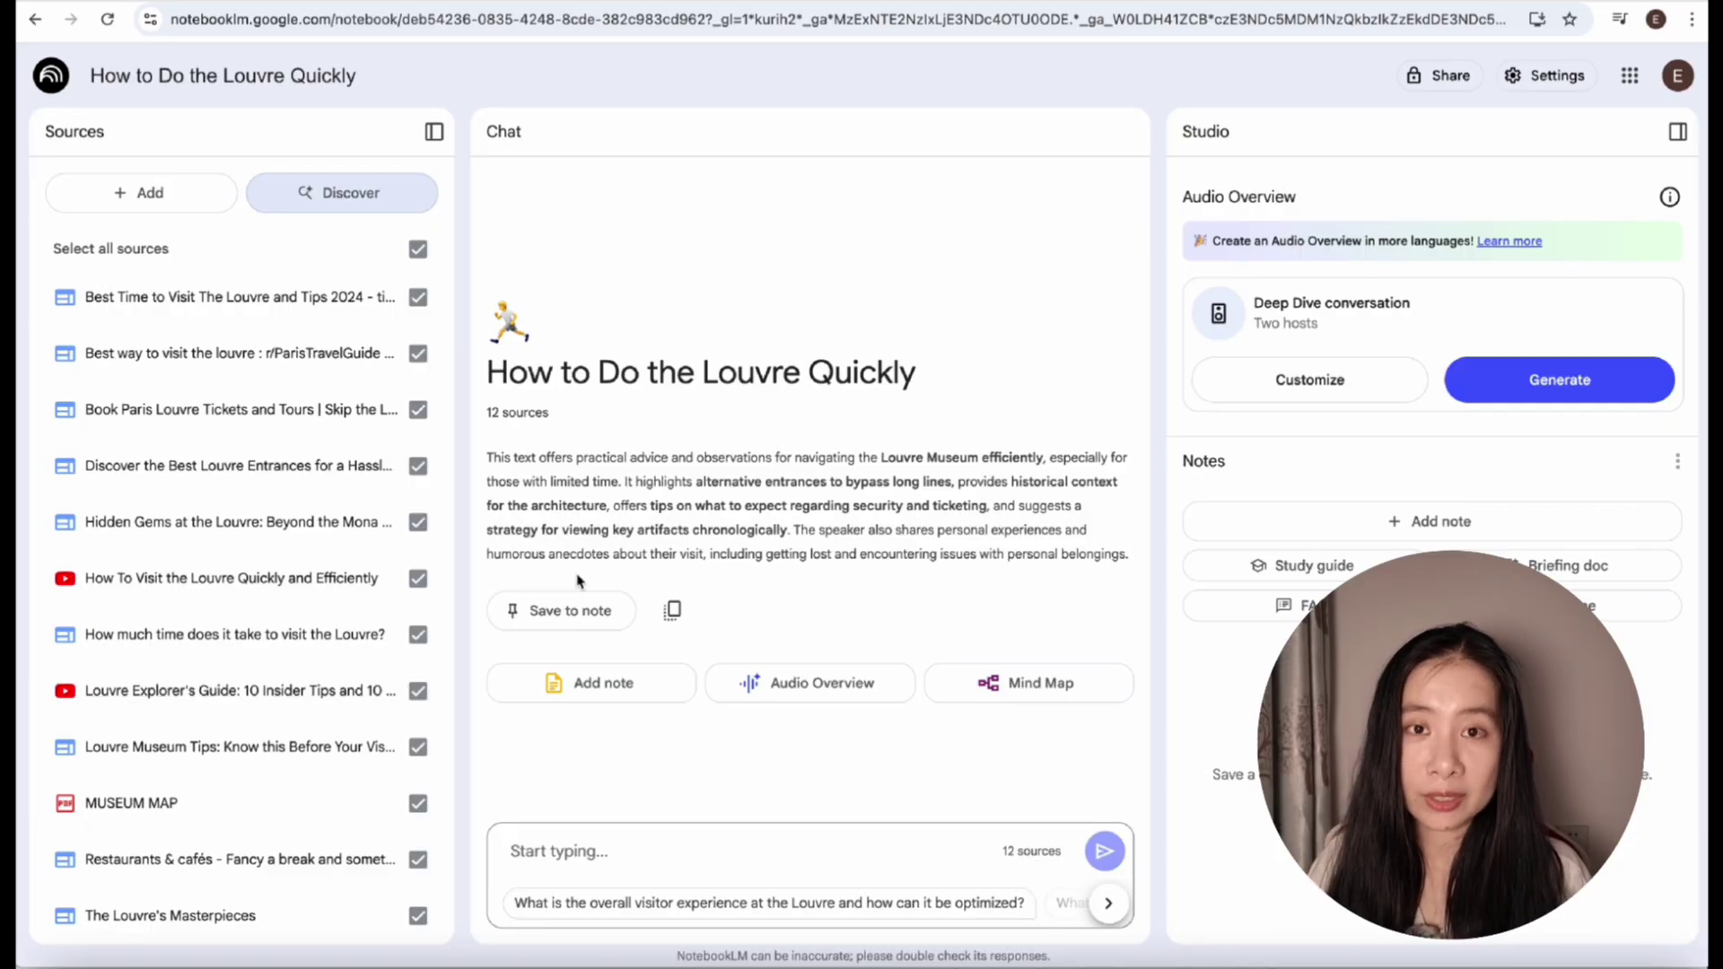
# - Save the notebook summary as a note beginning 'Navigating'
pyautogui.click(557, 608)
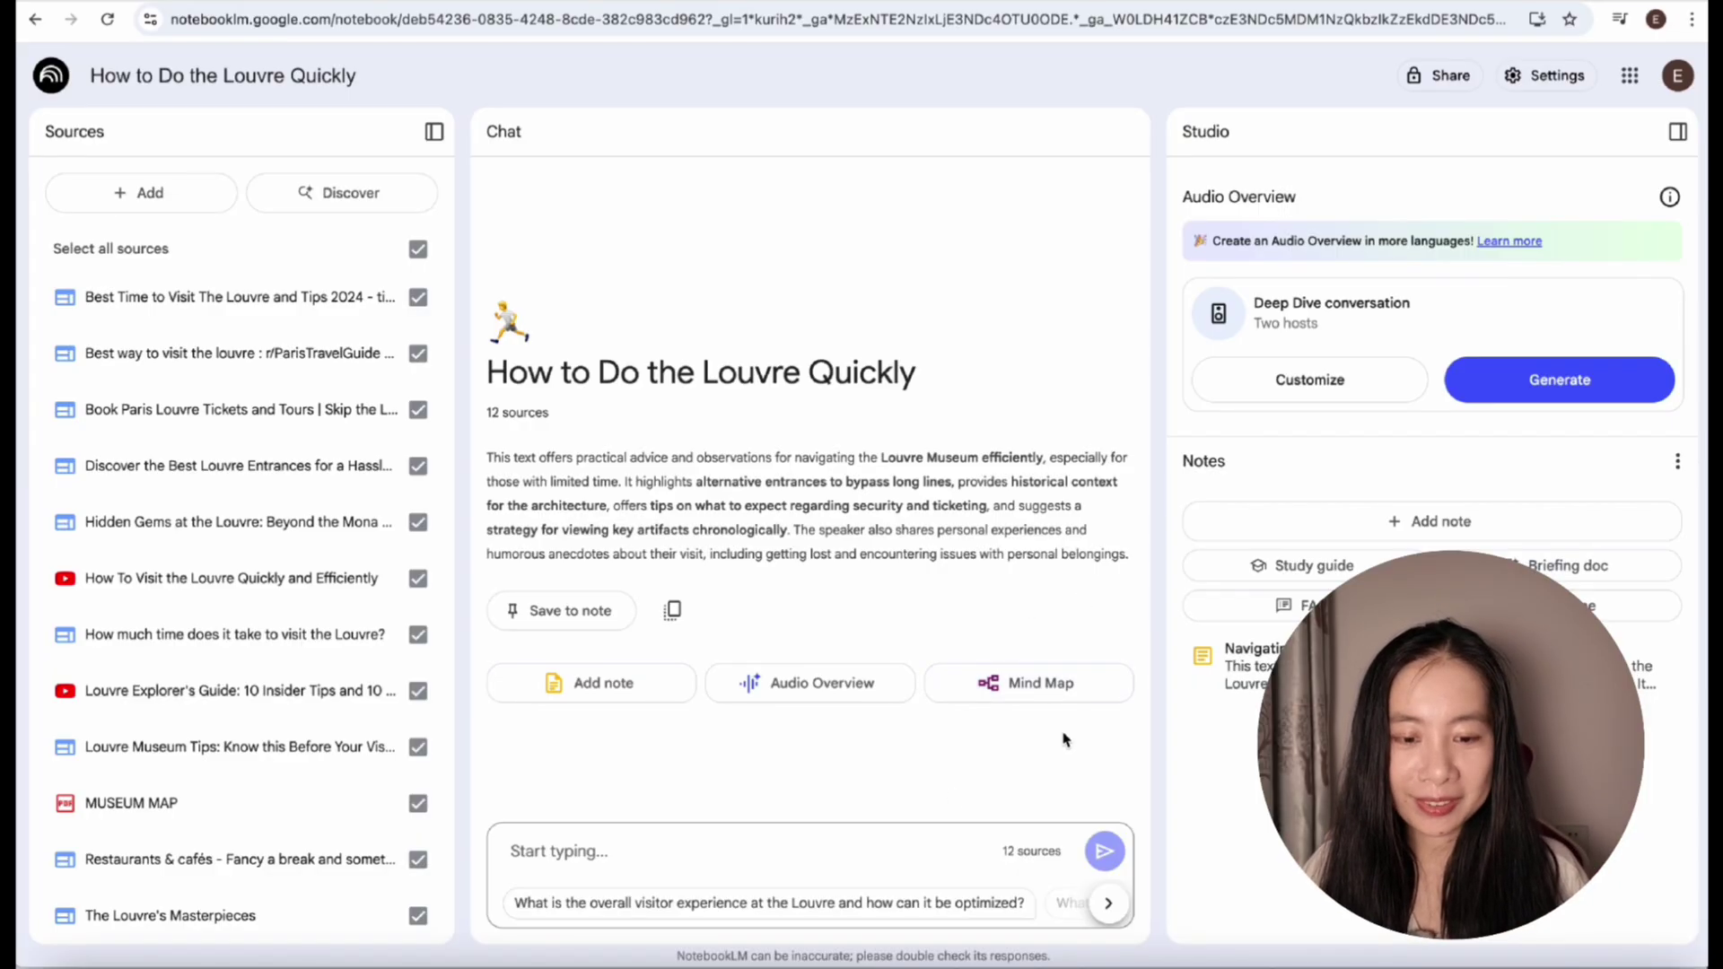
# - Generate a mind map and expand Planning Your Visit, Entrances, Inside the Museum and Notable Artworks
pyautogui.click(1048, 683)
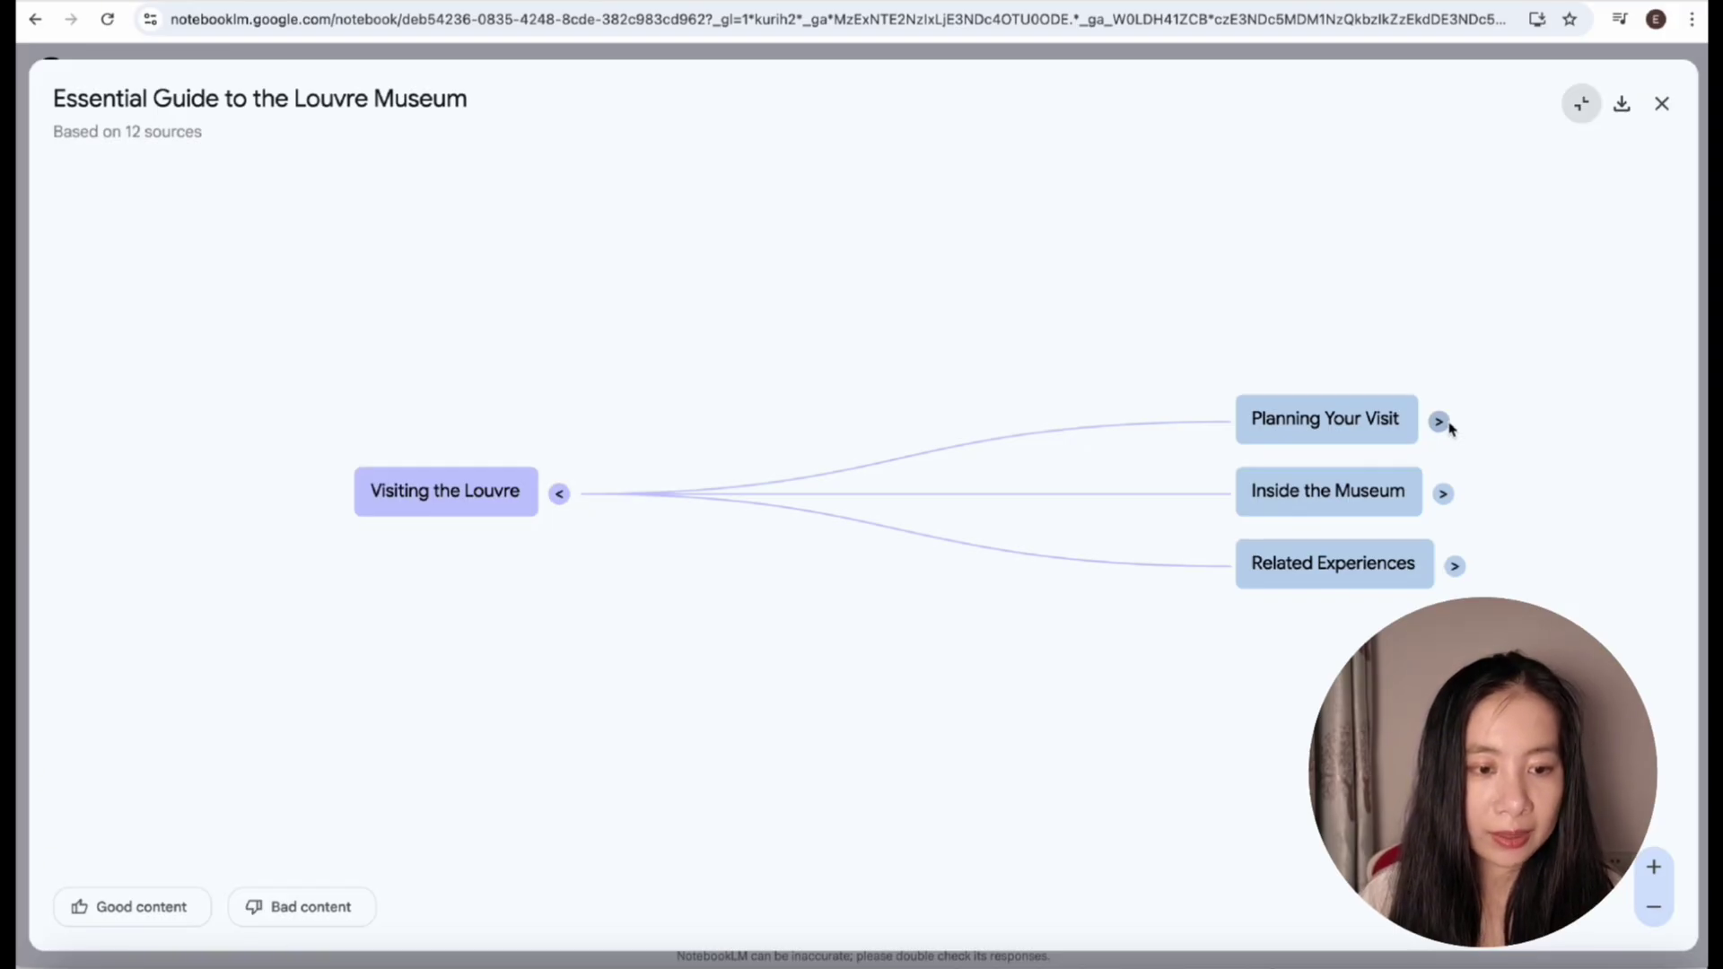
pyautogui.click(1447, 424)
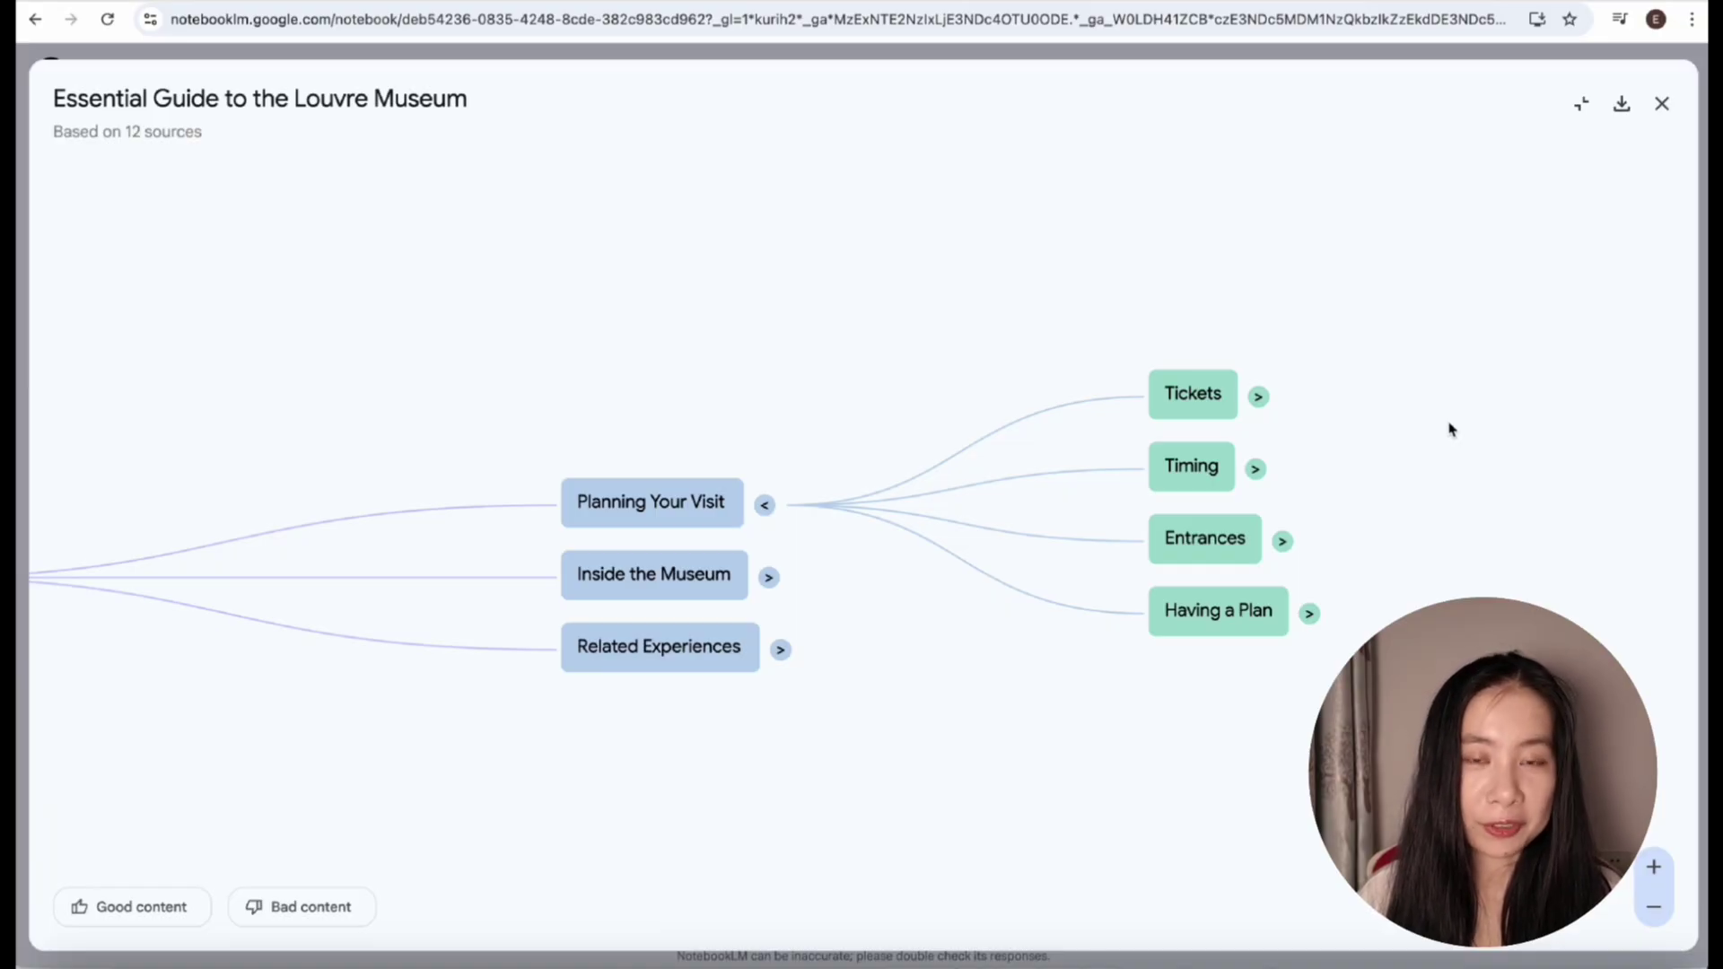
pyautogui.click(1282, 541)
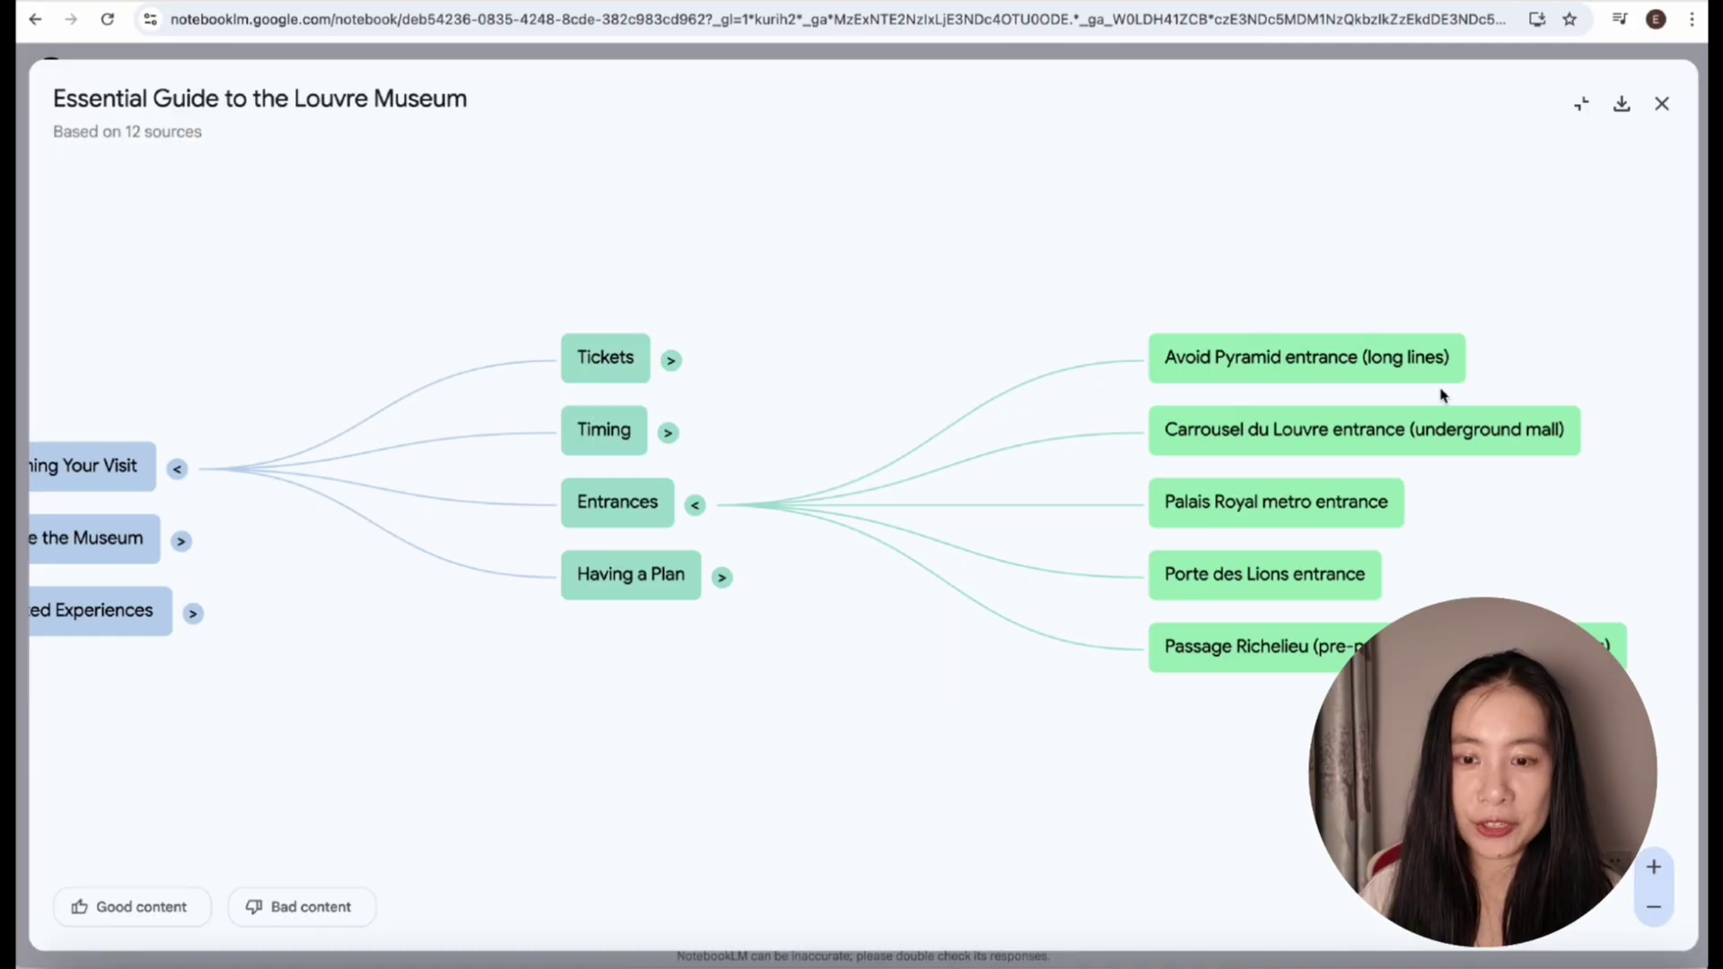
pyautogui.scroll(-1, 1065, 508)
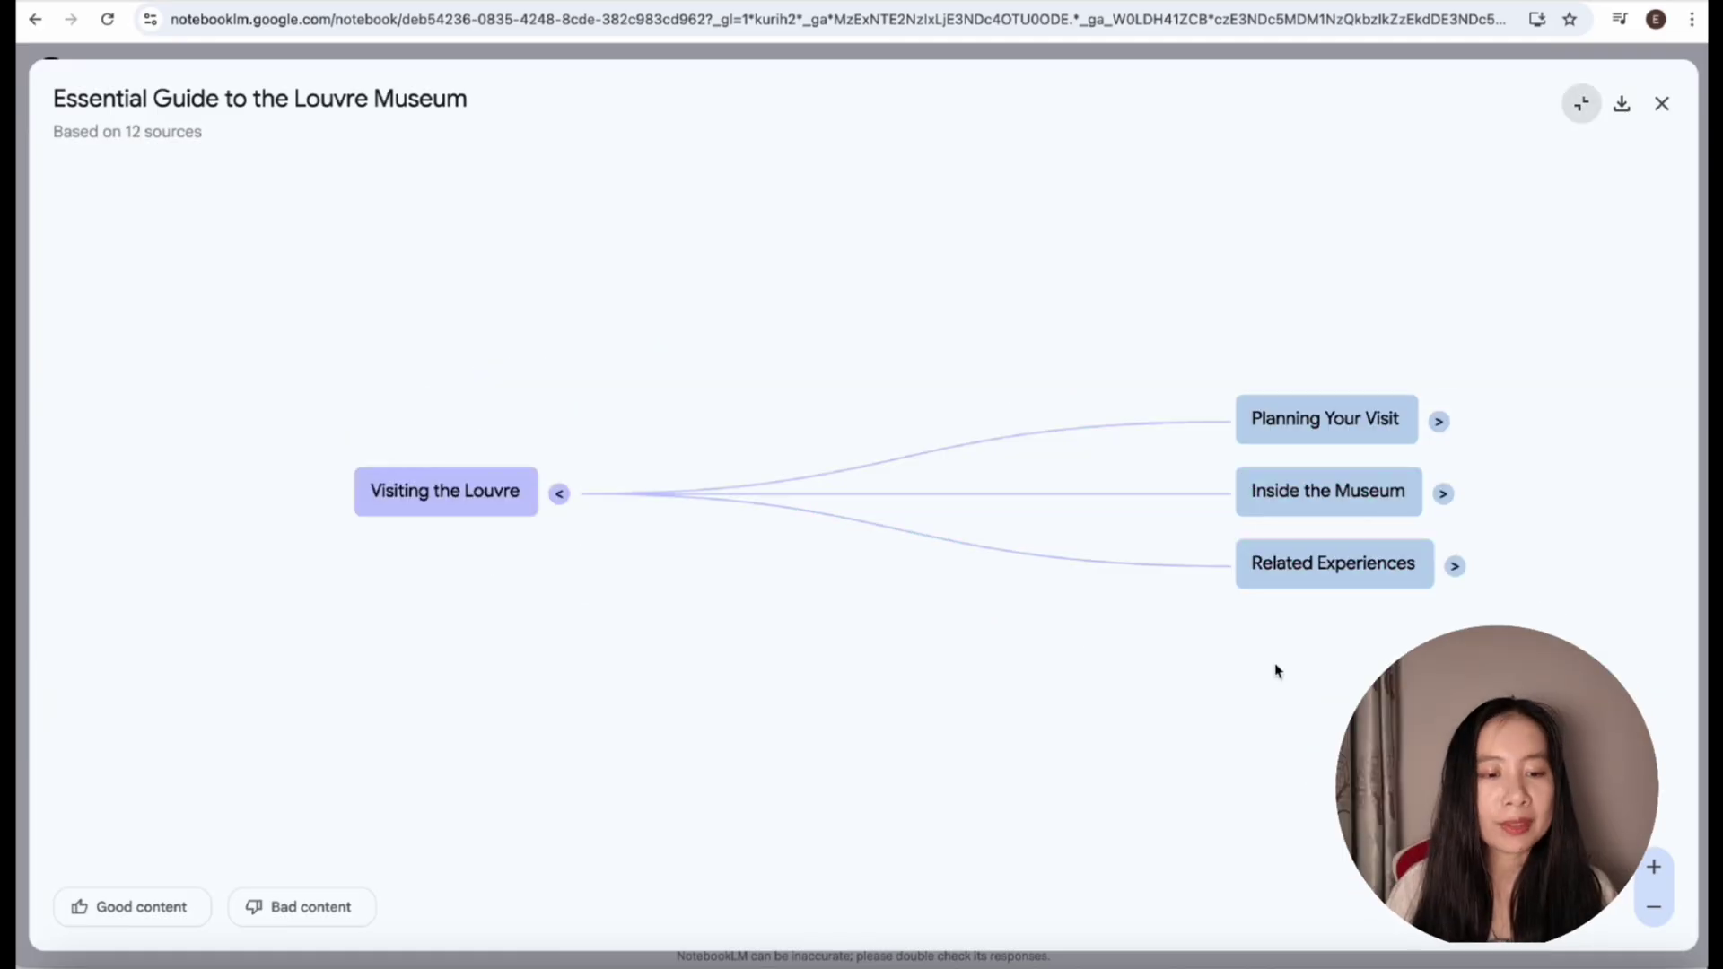
pyautogui.click(1442, 494)
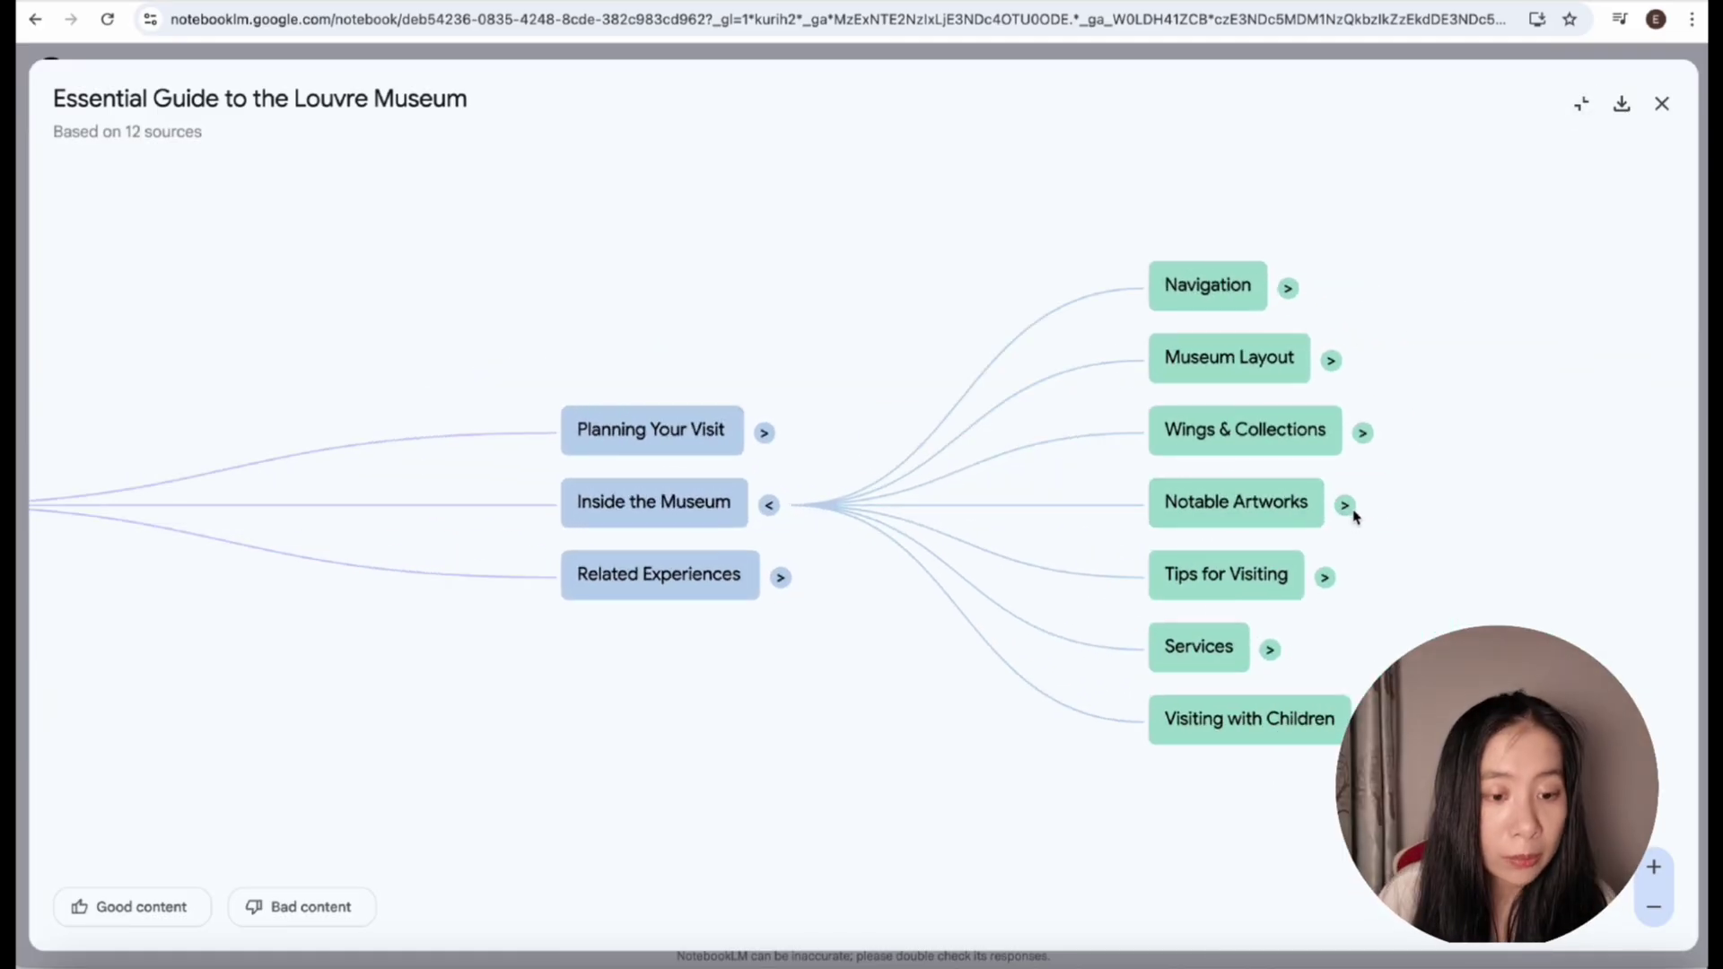
pyautogui.click(1344, 502)
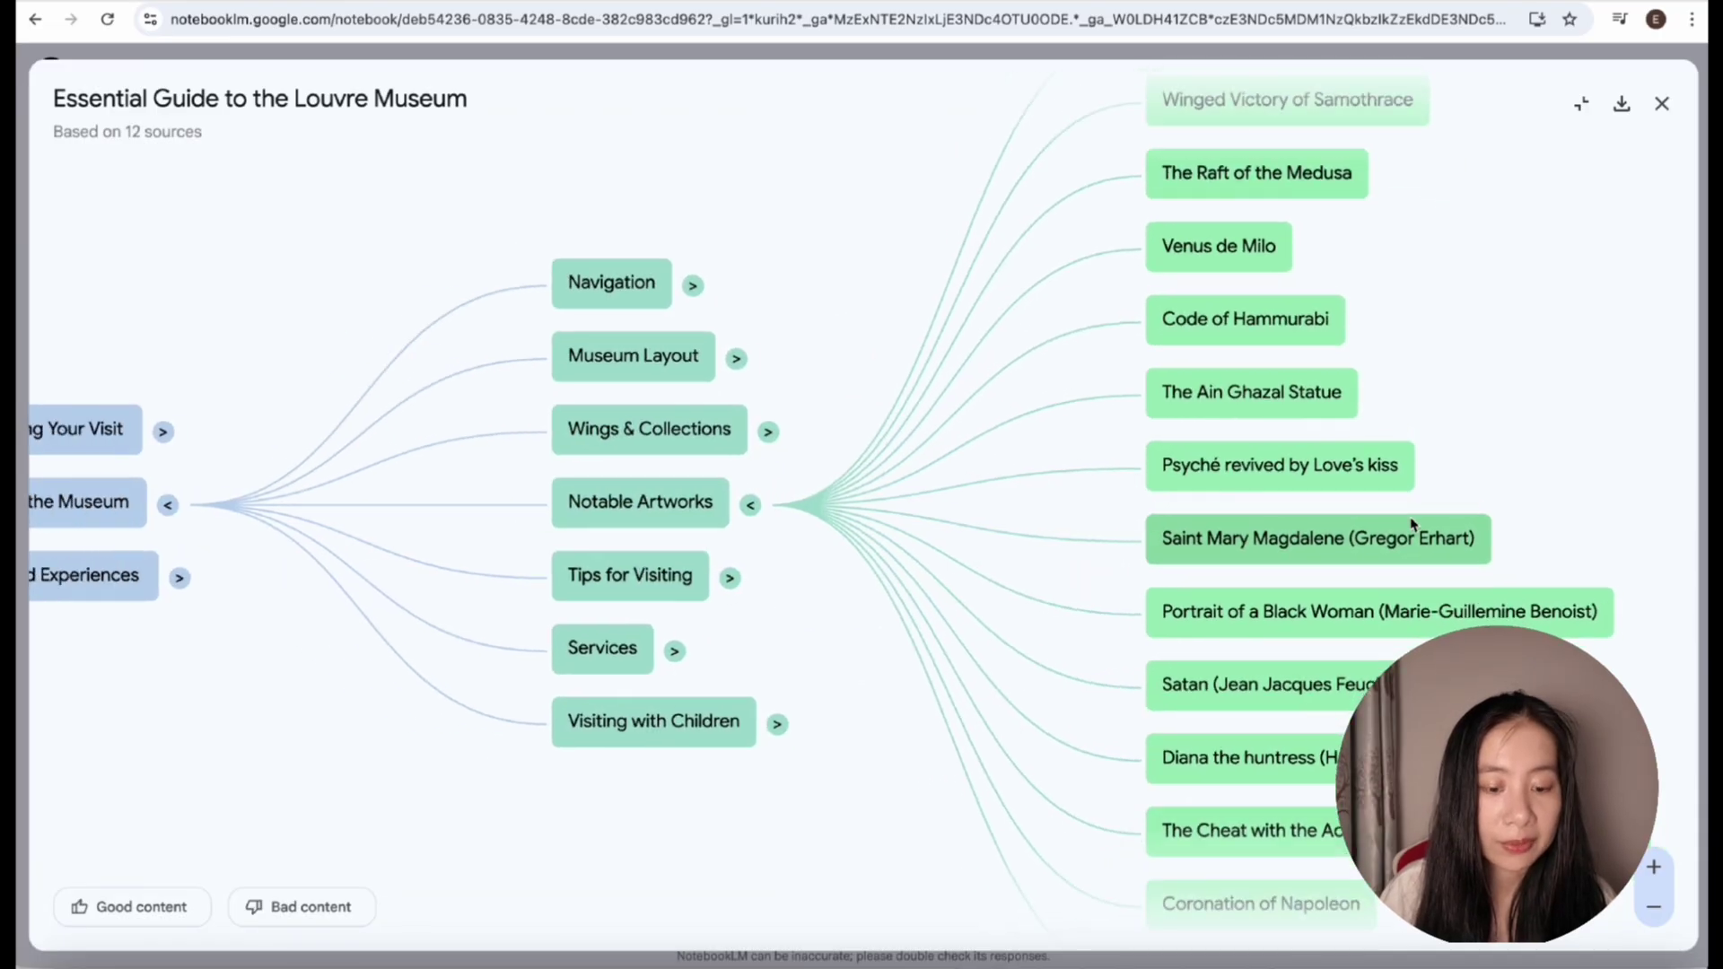
pyautogui.scroll(-5, 1411, 525)
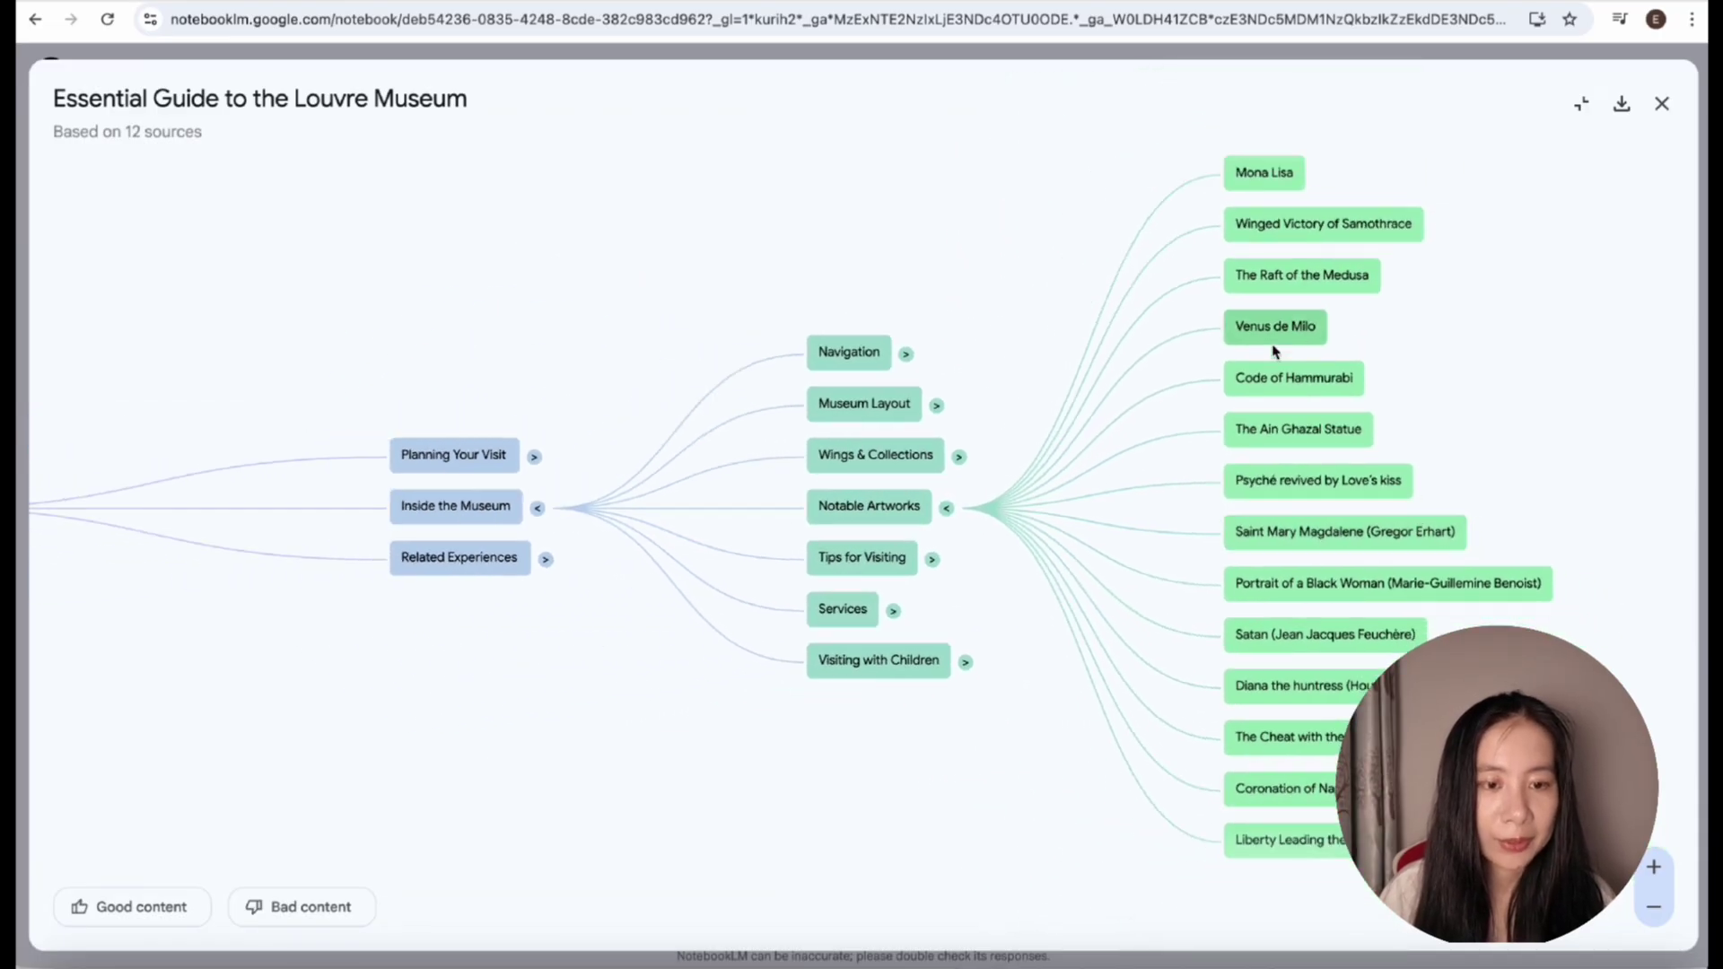
# - Query the sources through the Mona Lisa node and save the answer as 'Finding the Mona Lisa at the…'
pyautogui.click(1266, 174)
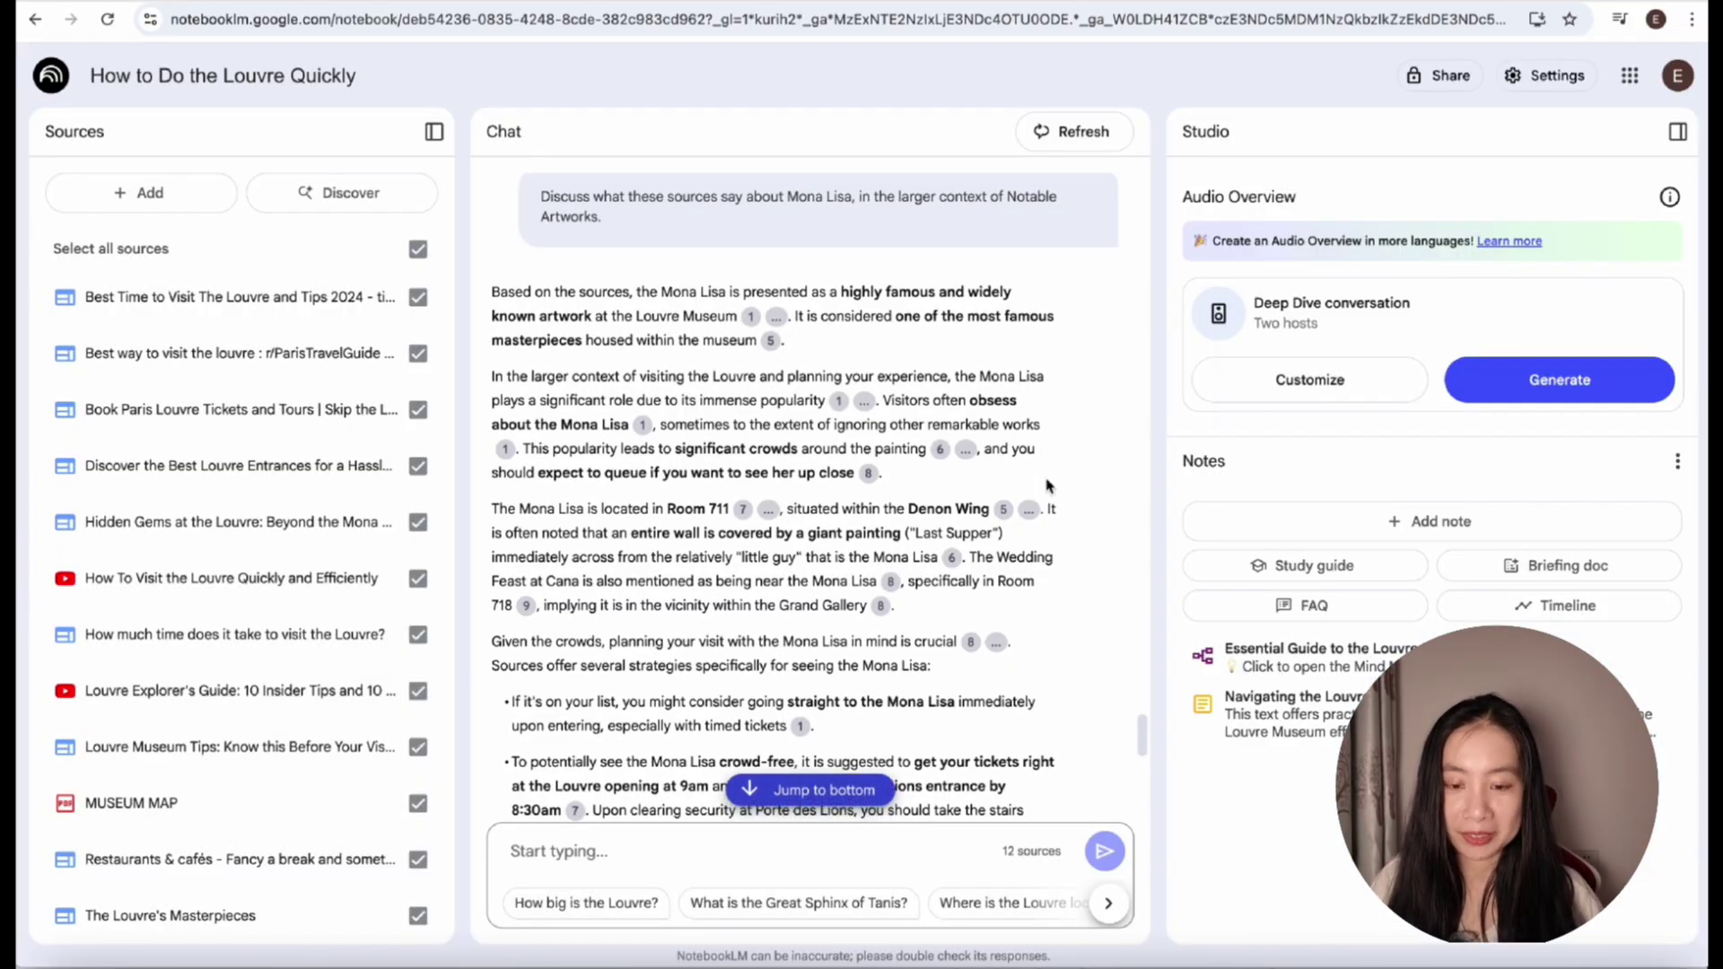
pyautogui.scroll(-2, 1046, 485)
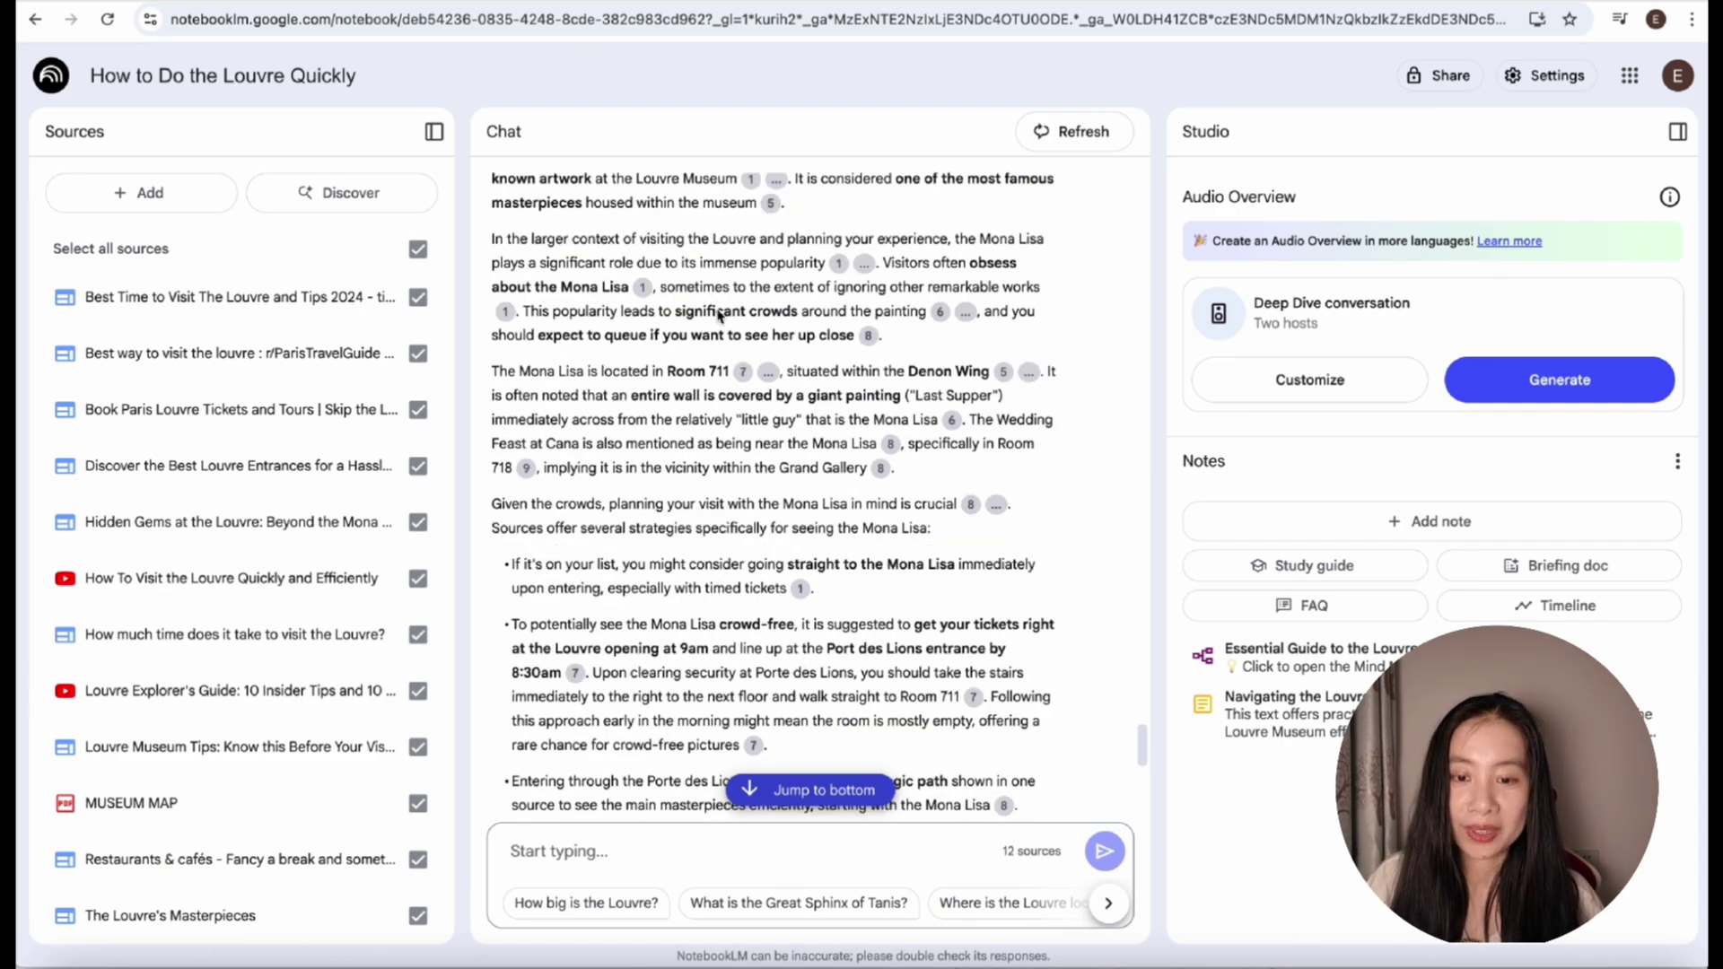
pyautogui.scroll(-3, 880, 495)
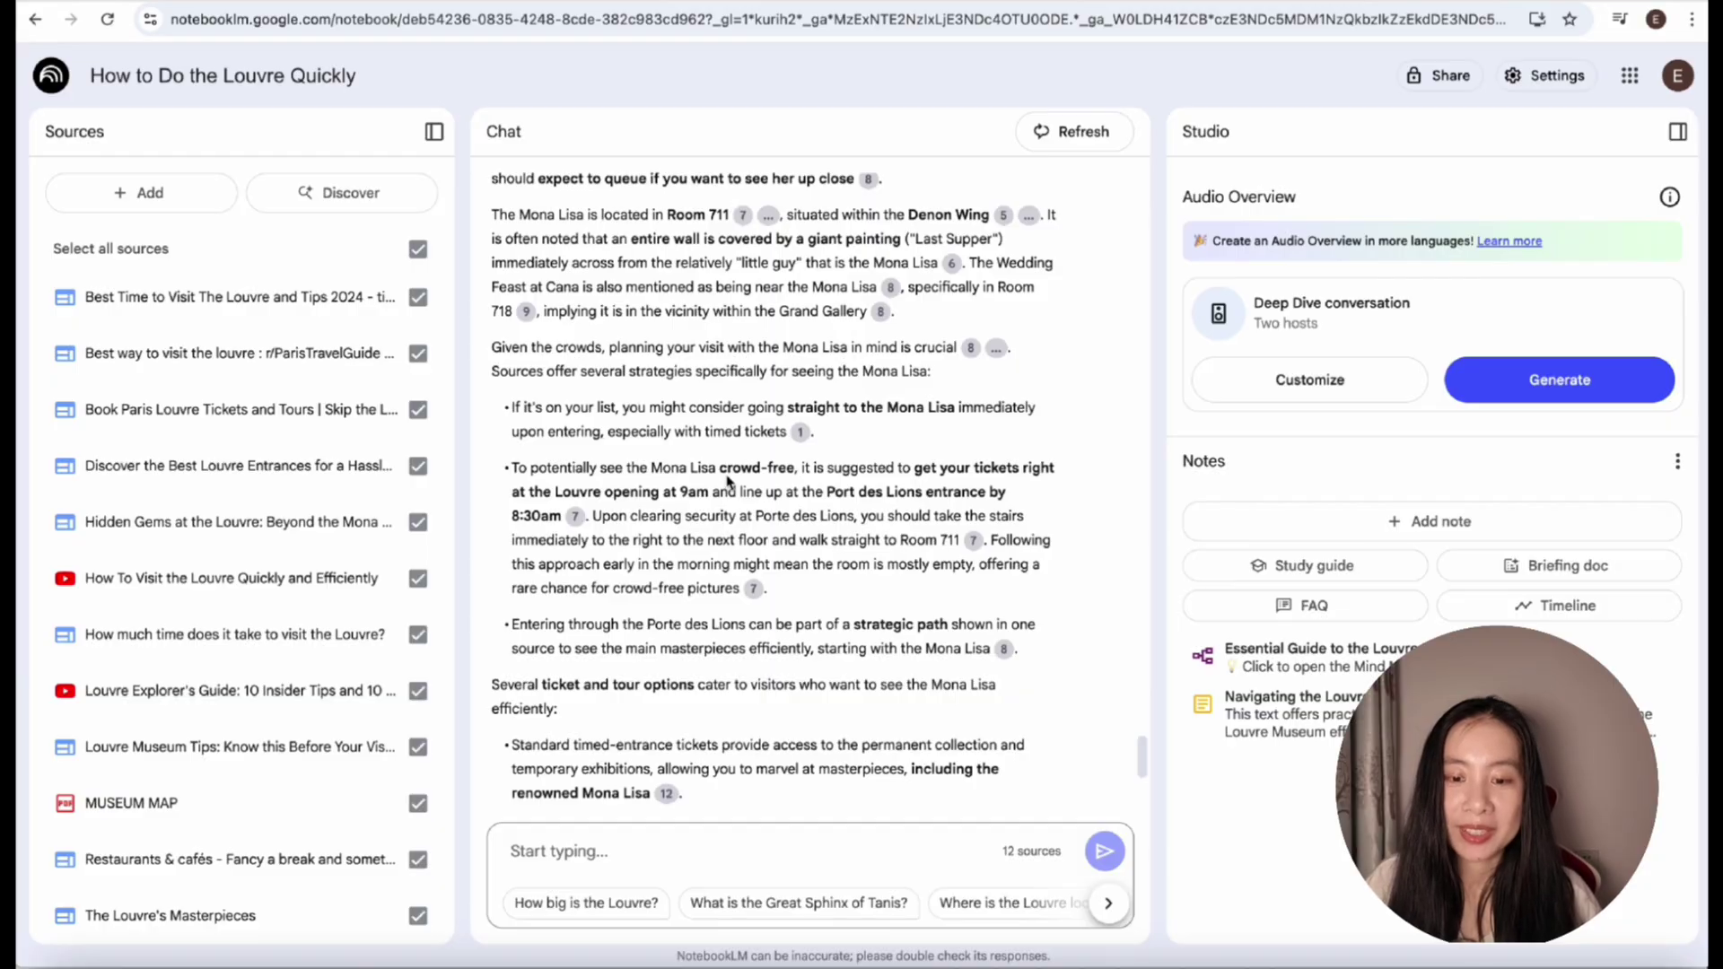
pyautogui.scroll(-6, 729, 482)
pyautogui.moveTo(769, 565); pyautogui.dragTo(885, 677)
pyautogui.click(854, 725)
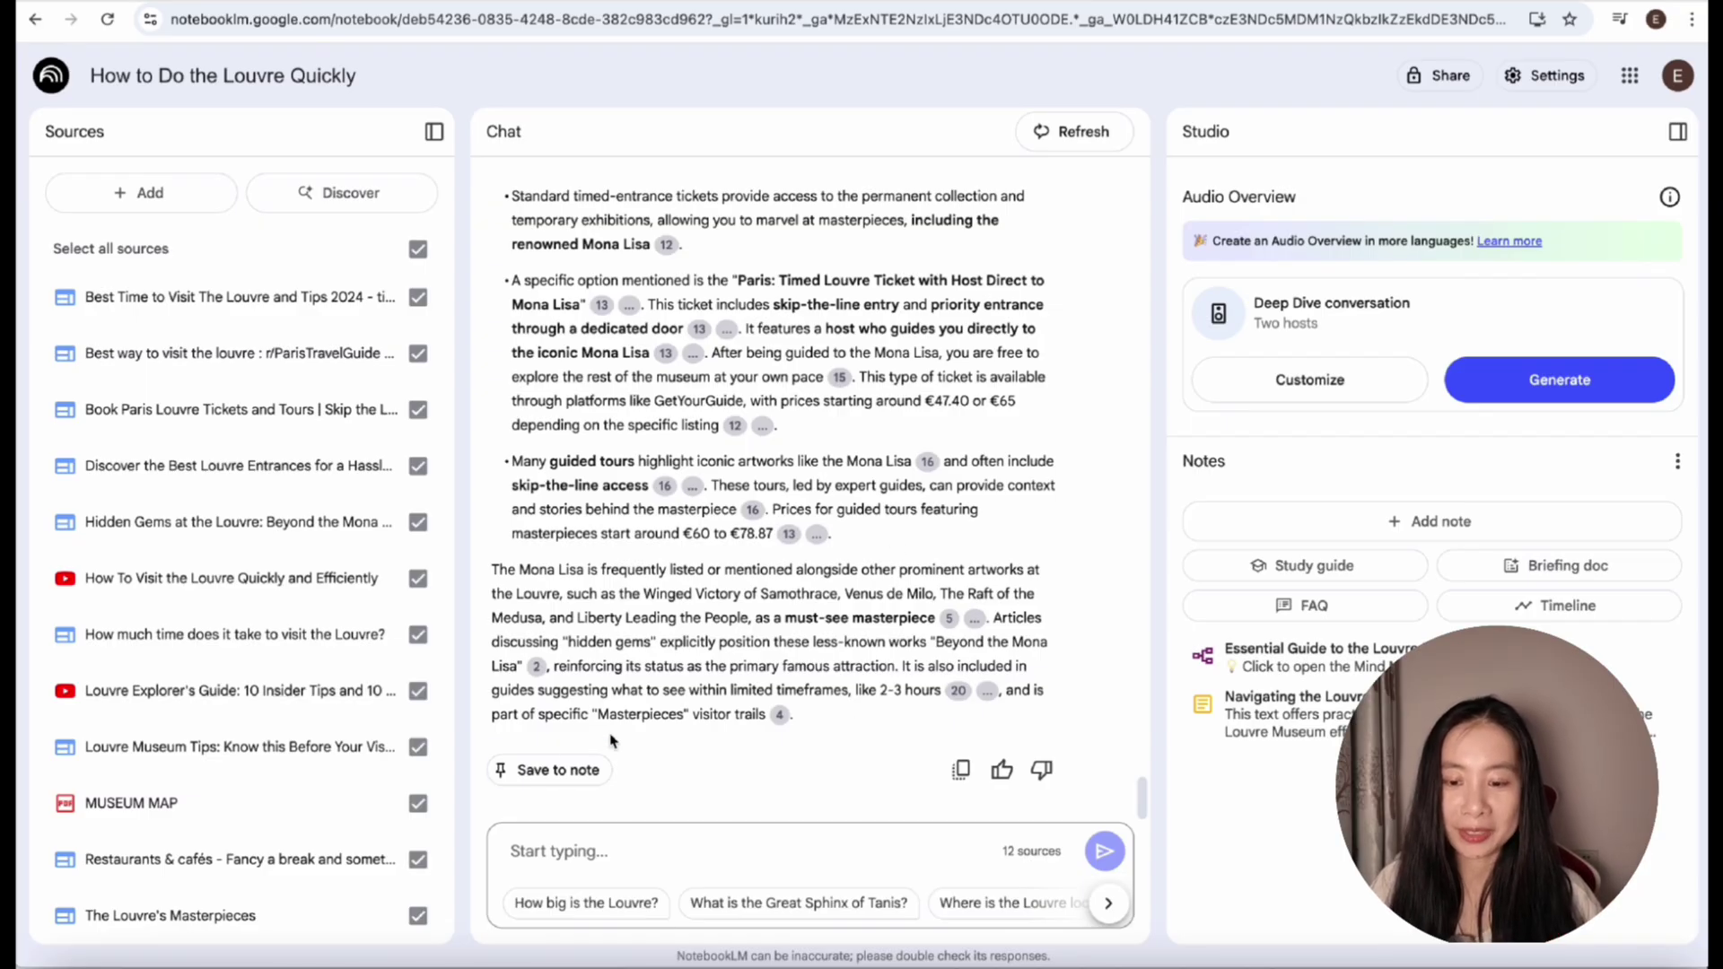
pyautogui.click(545, 777)
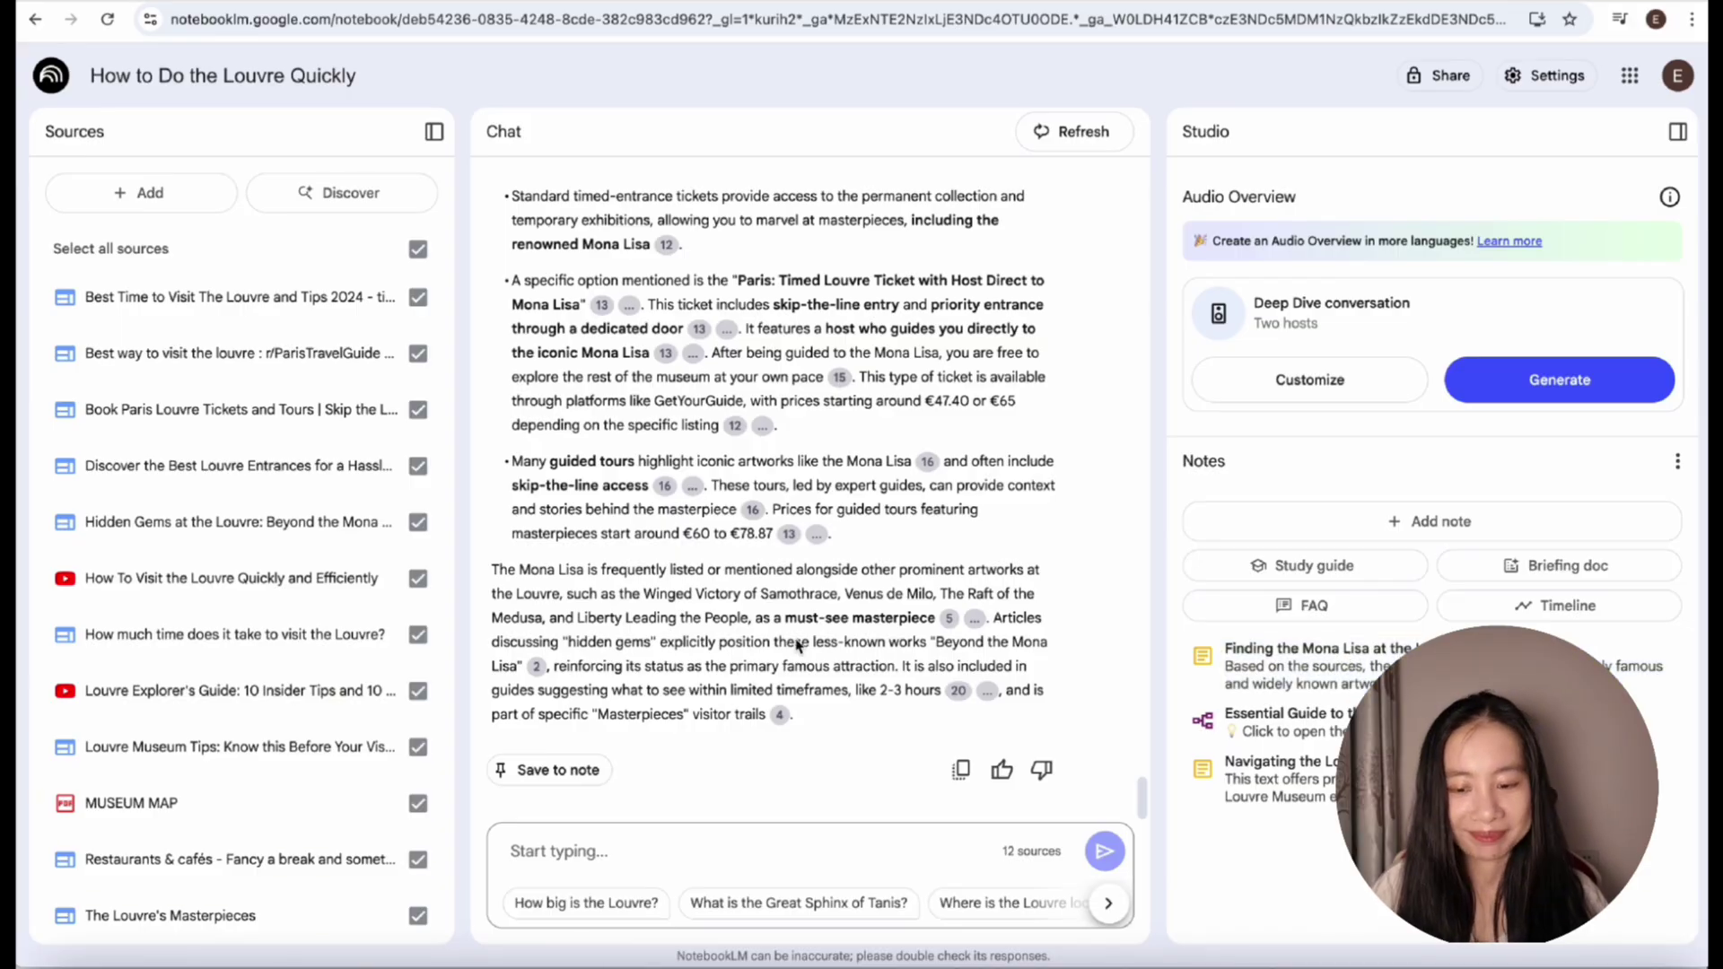
pyautogui.scroll(6, 752, 548)
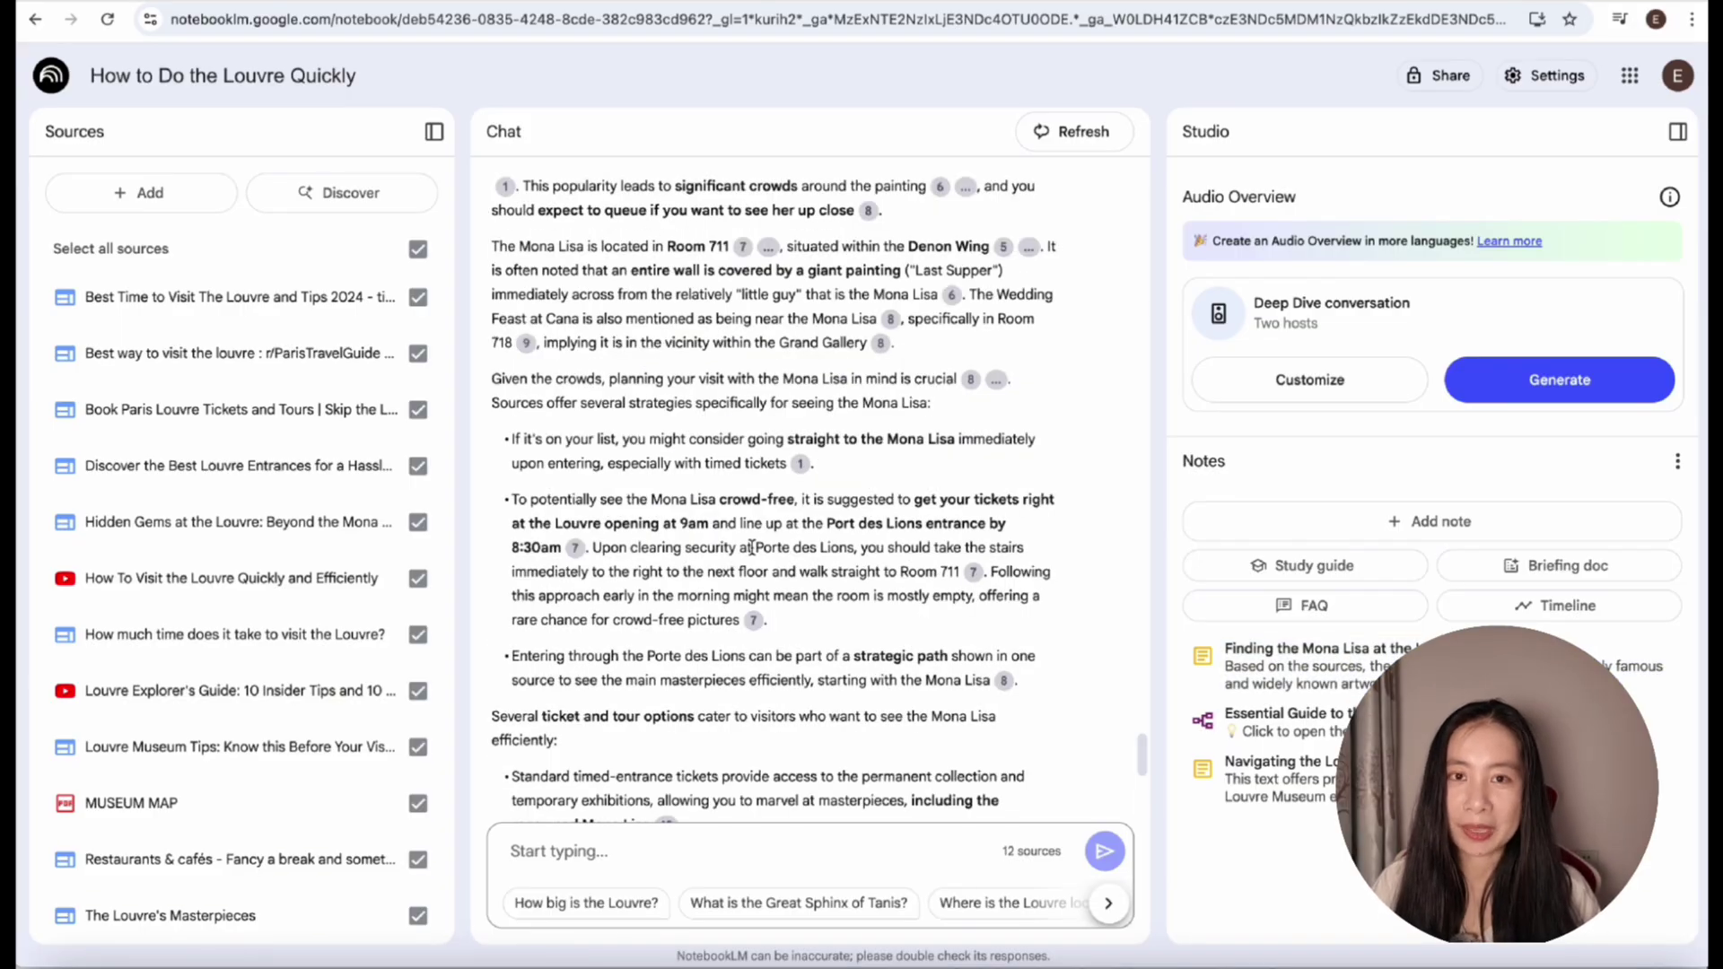
pyautogui.scroll(1, 590, 471)
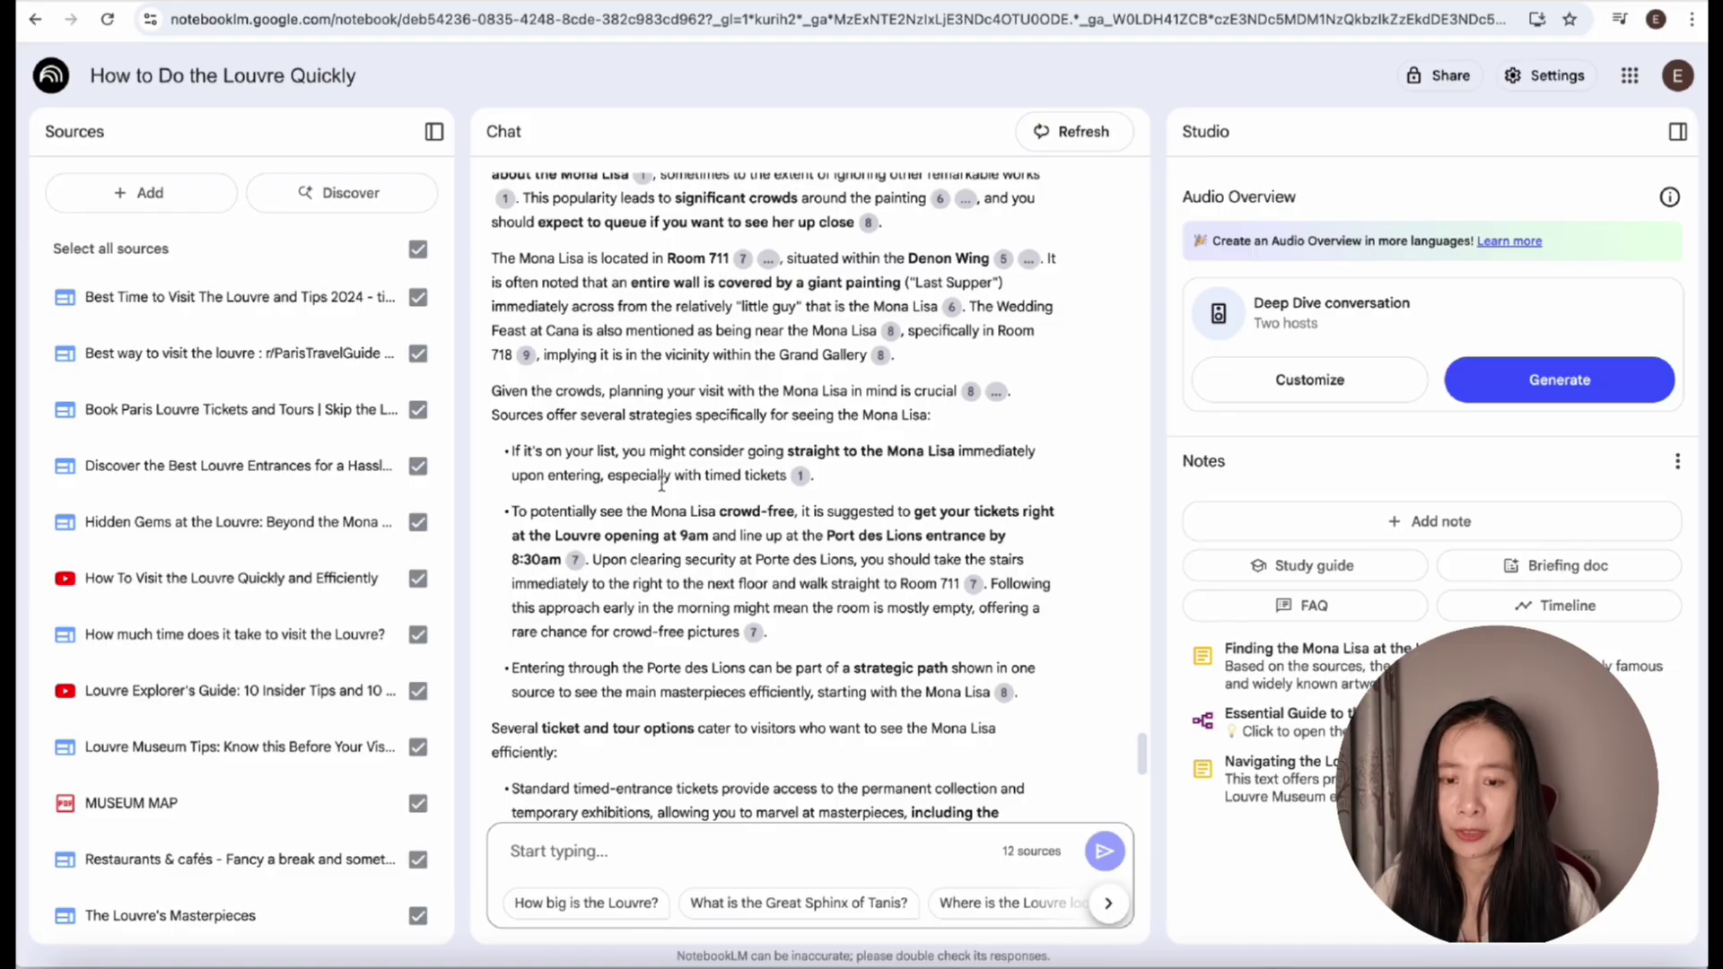
pyautogui.moveTo(804, 477)
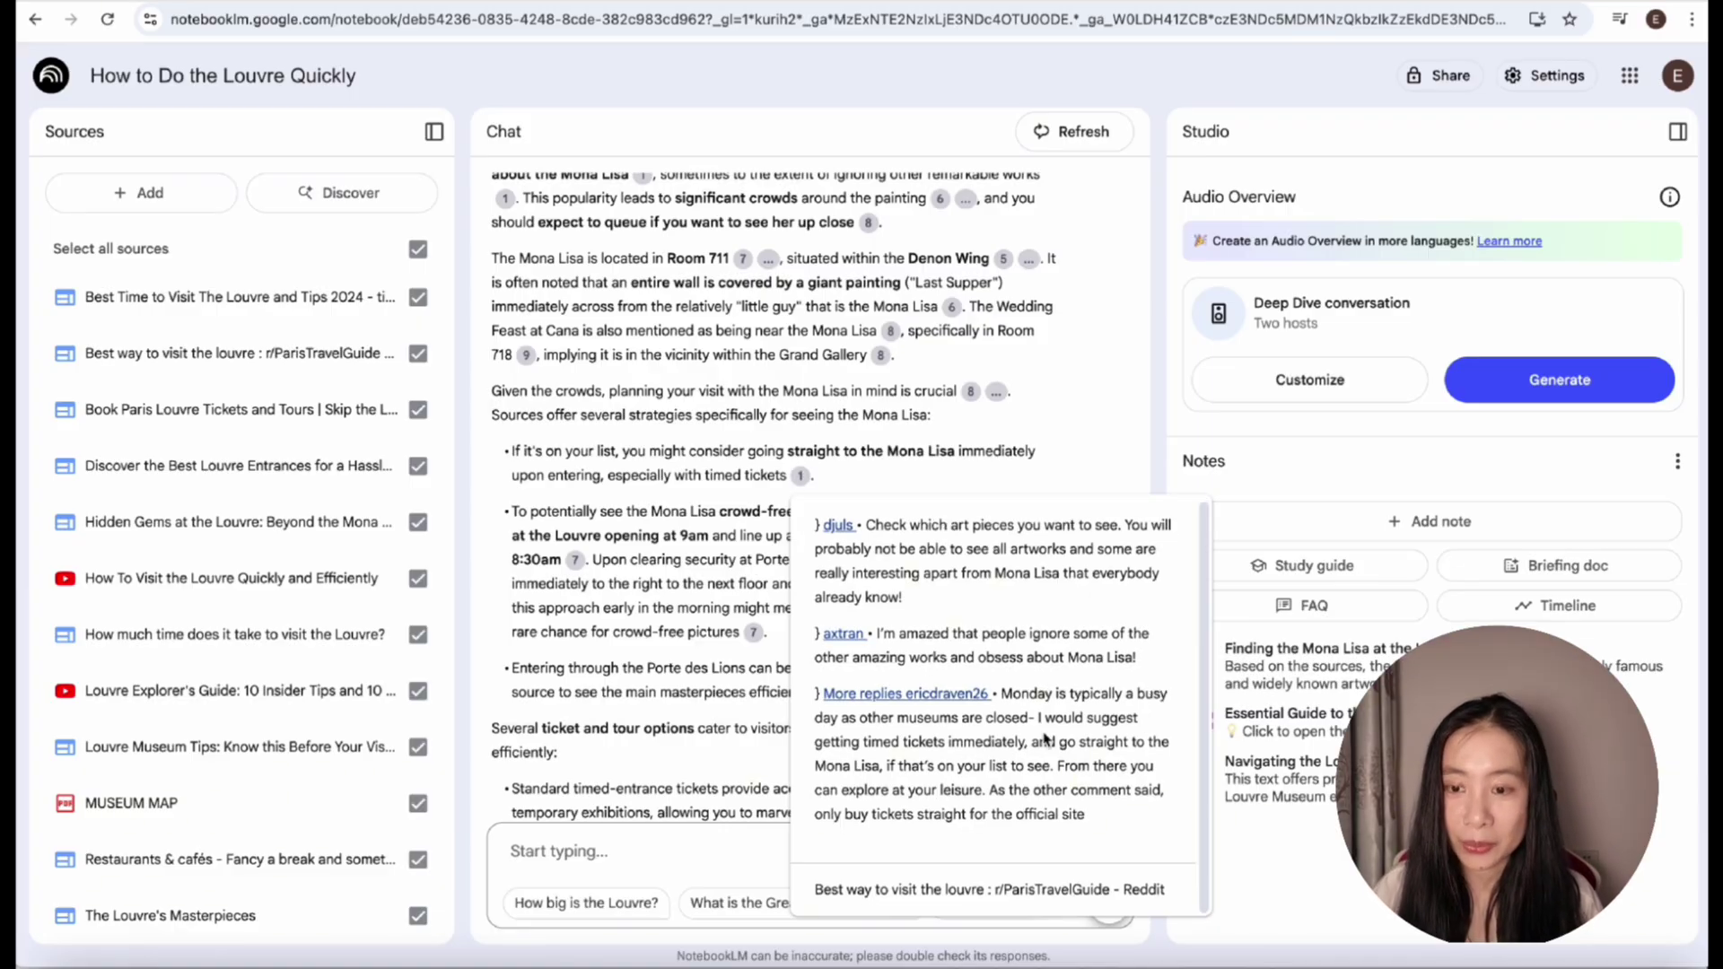
pyautogui.scroll(15, 1029, 539)
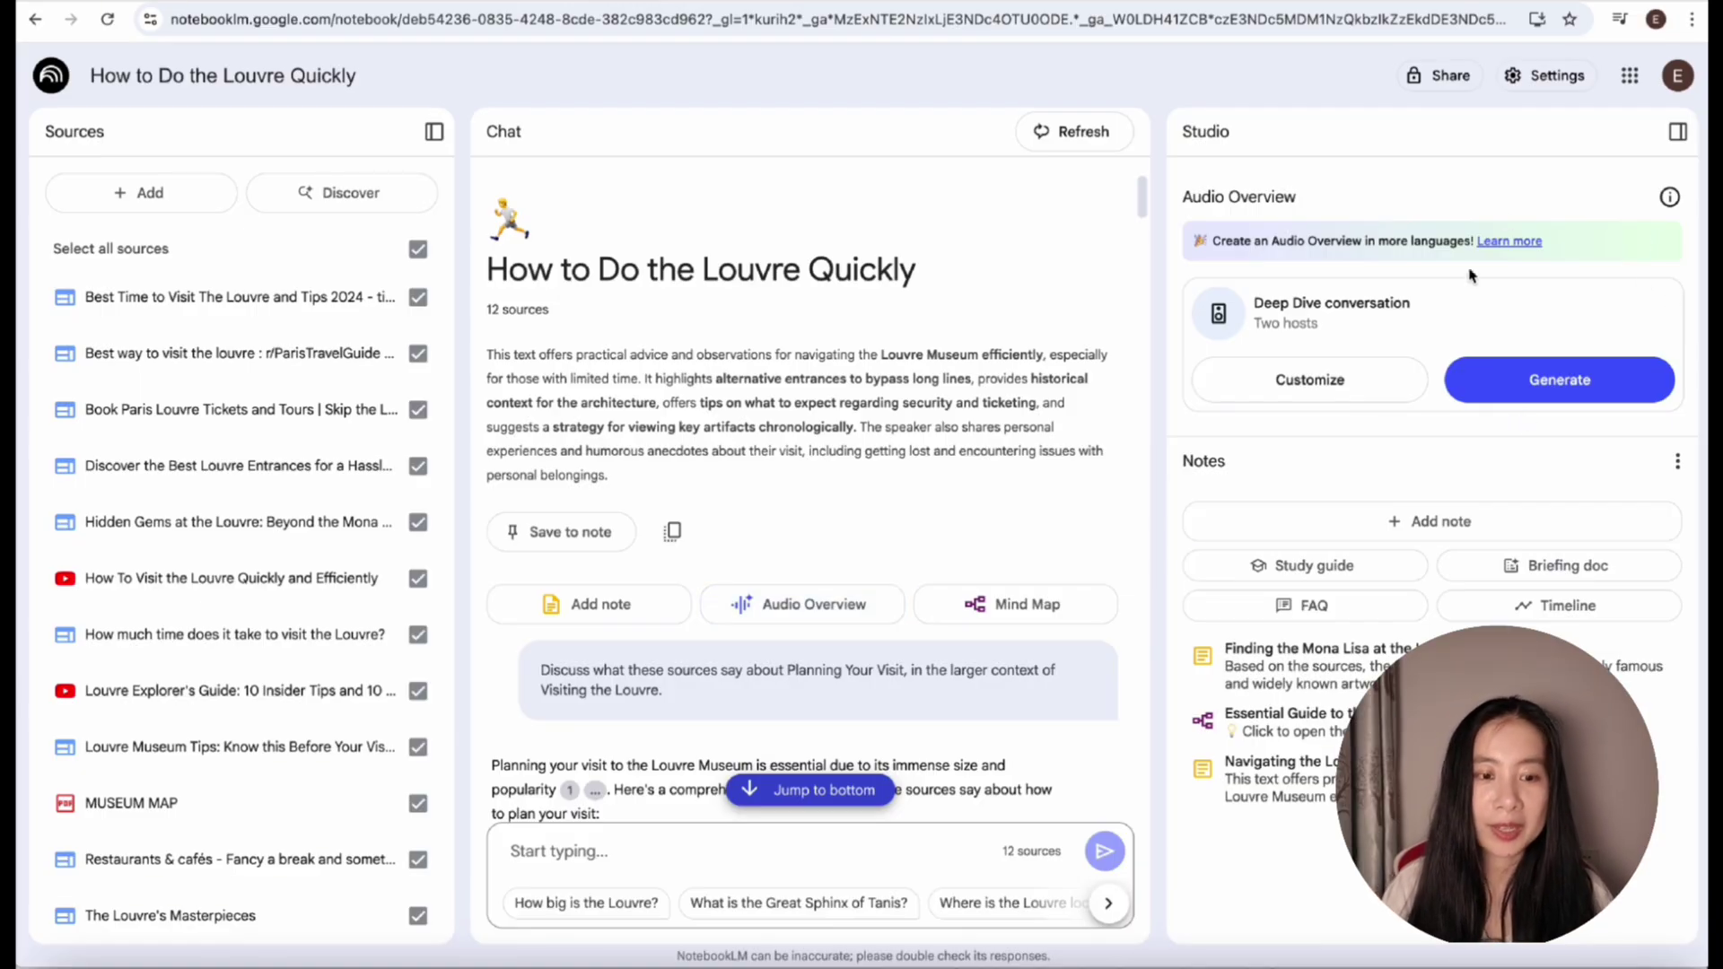
# - Customize the audio overview to cover 3-hour Louvre visit tips, brief art histories and fun facts, then generate
pyautogui.click(1313, 384)
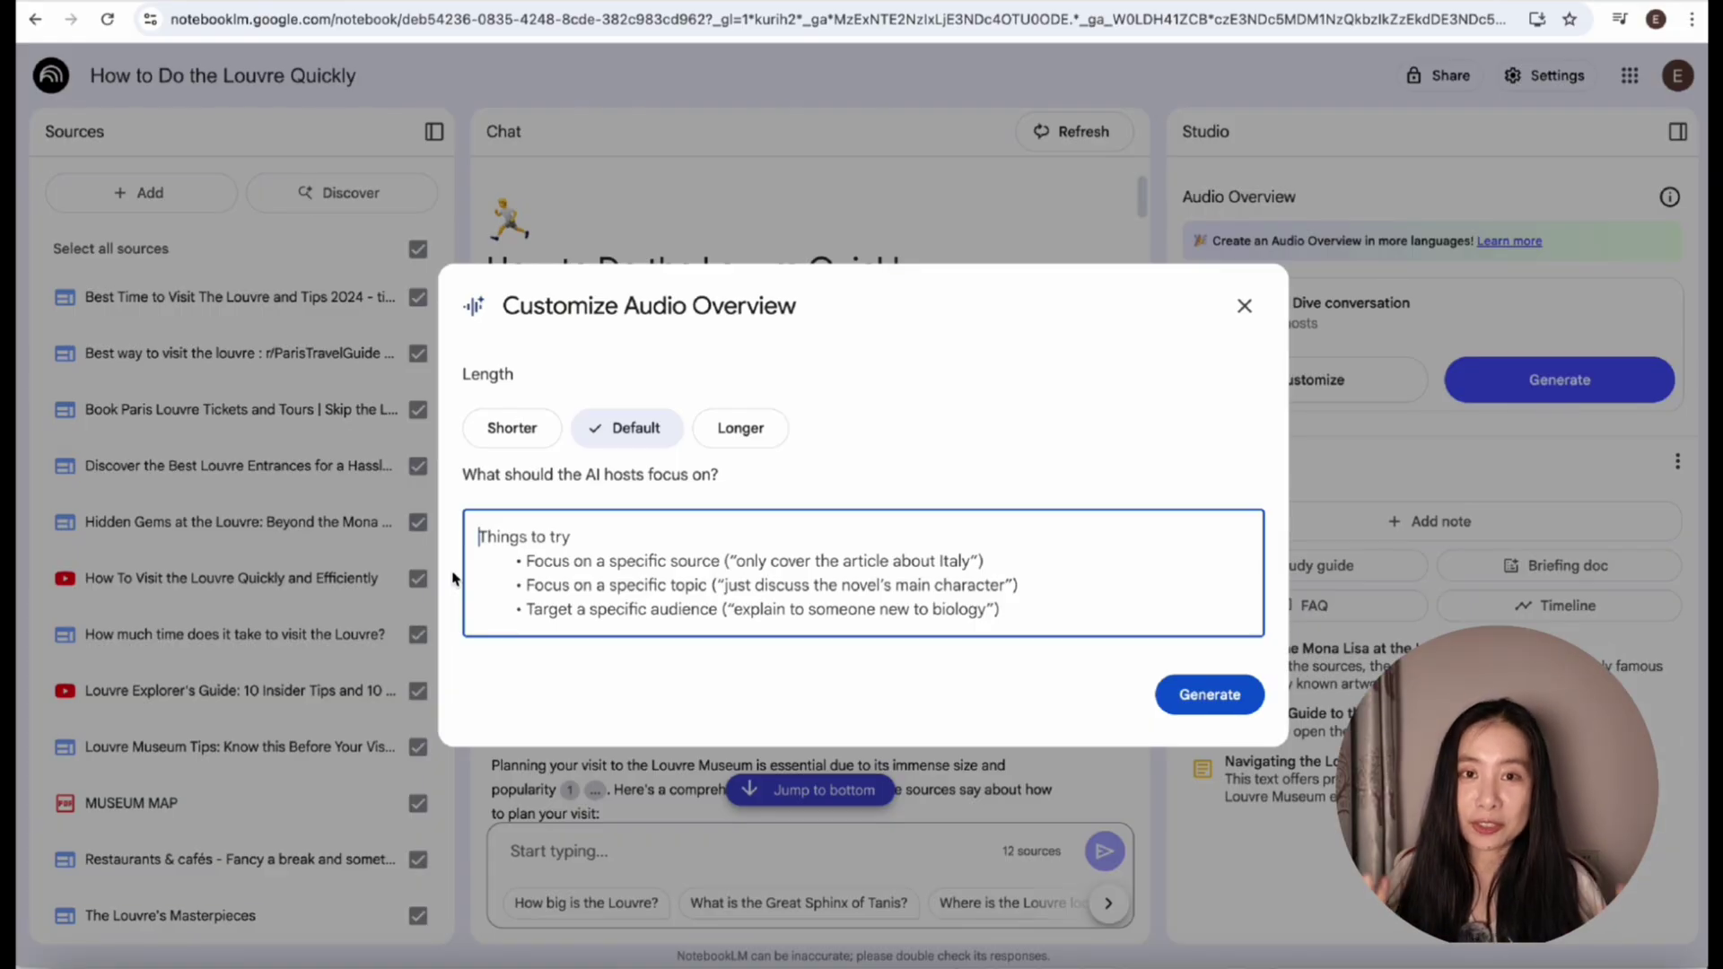
pyautogui.write('Please fo')
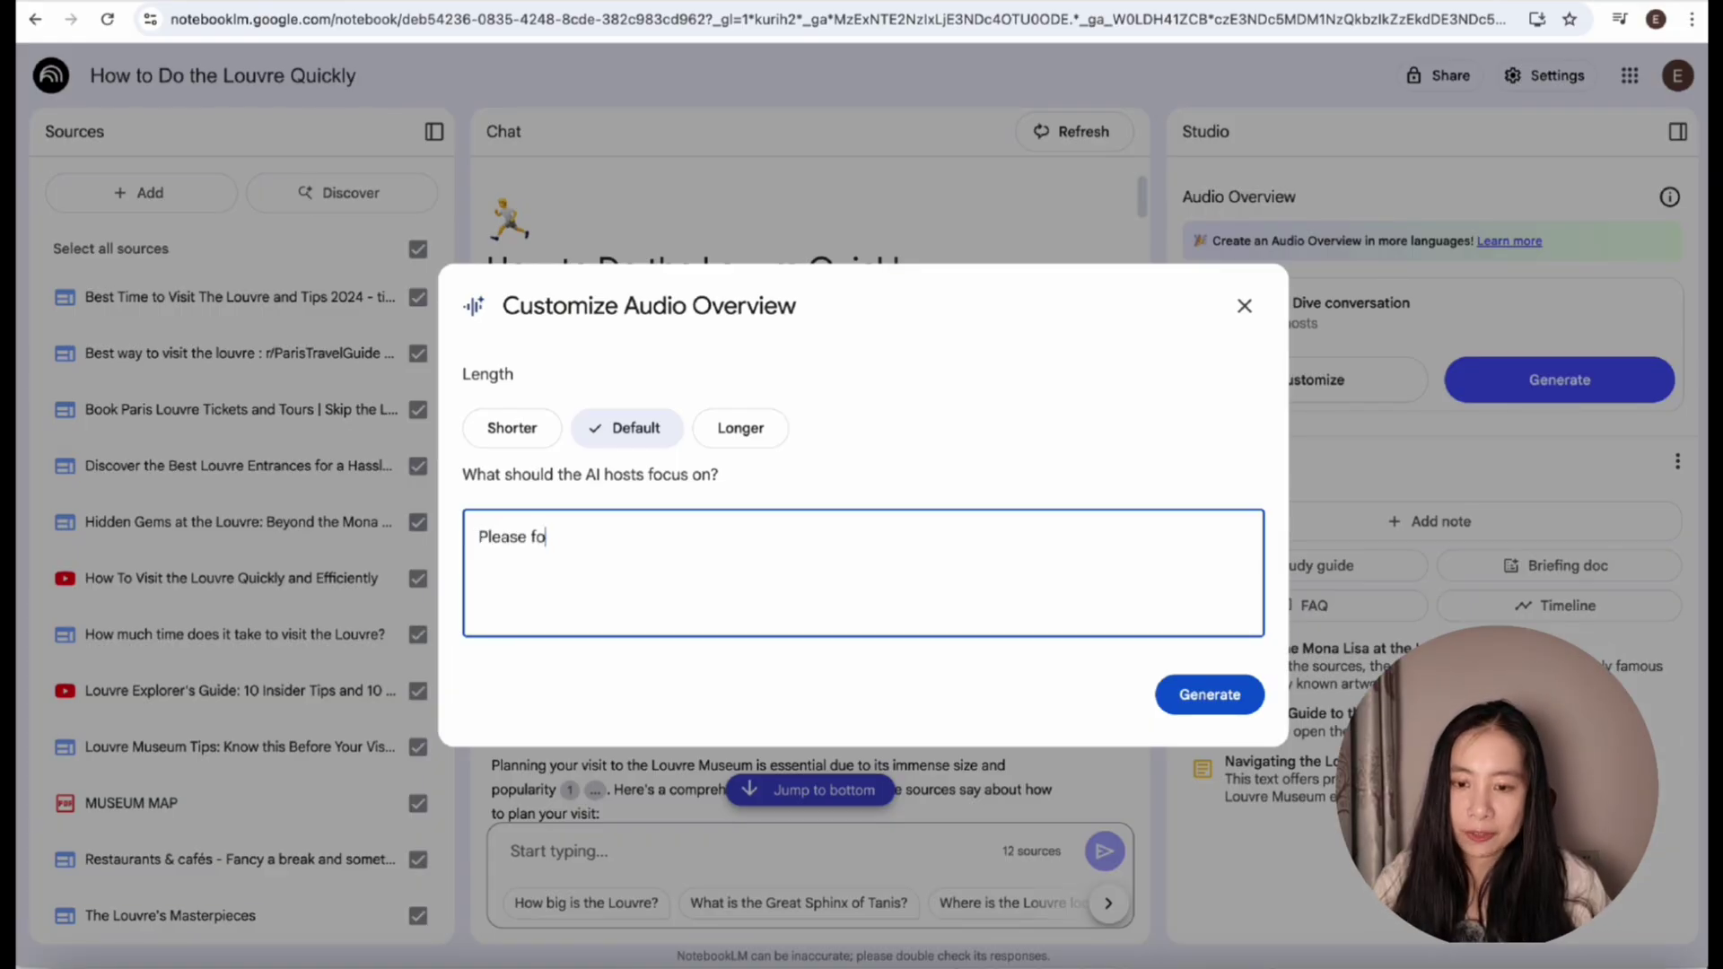
pyautogui.write('cus on practical tips ')
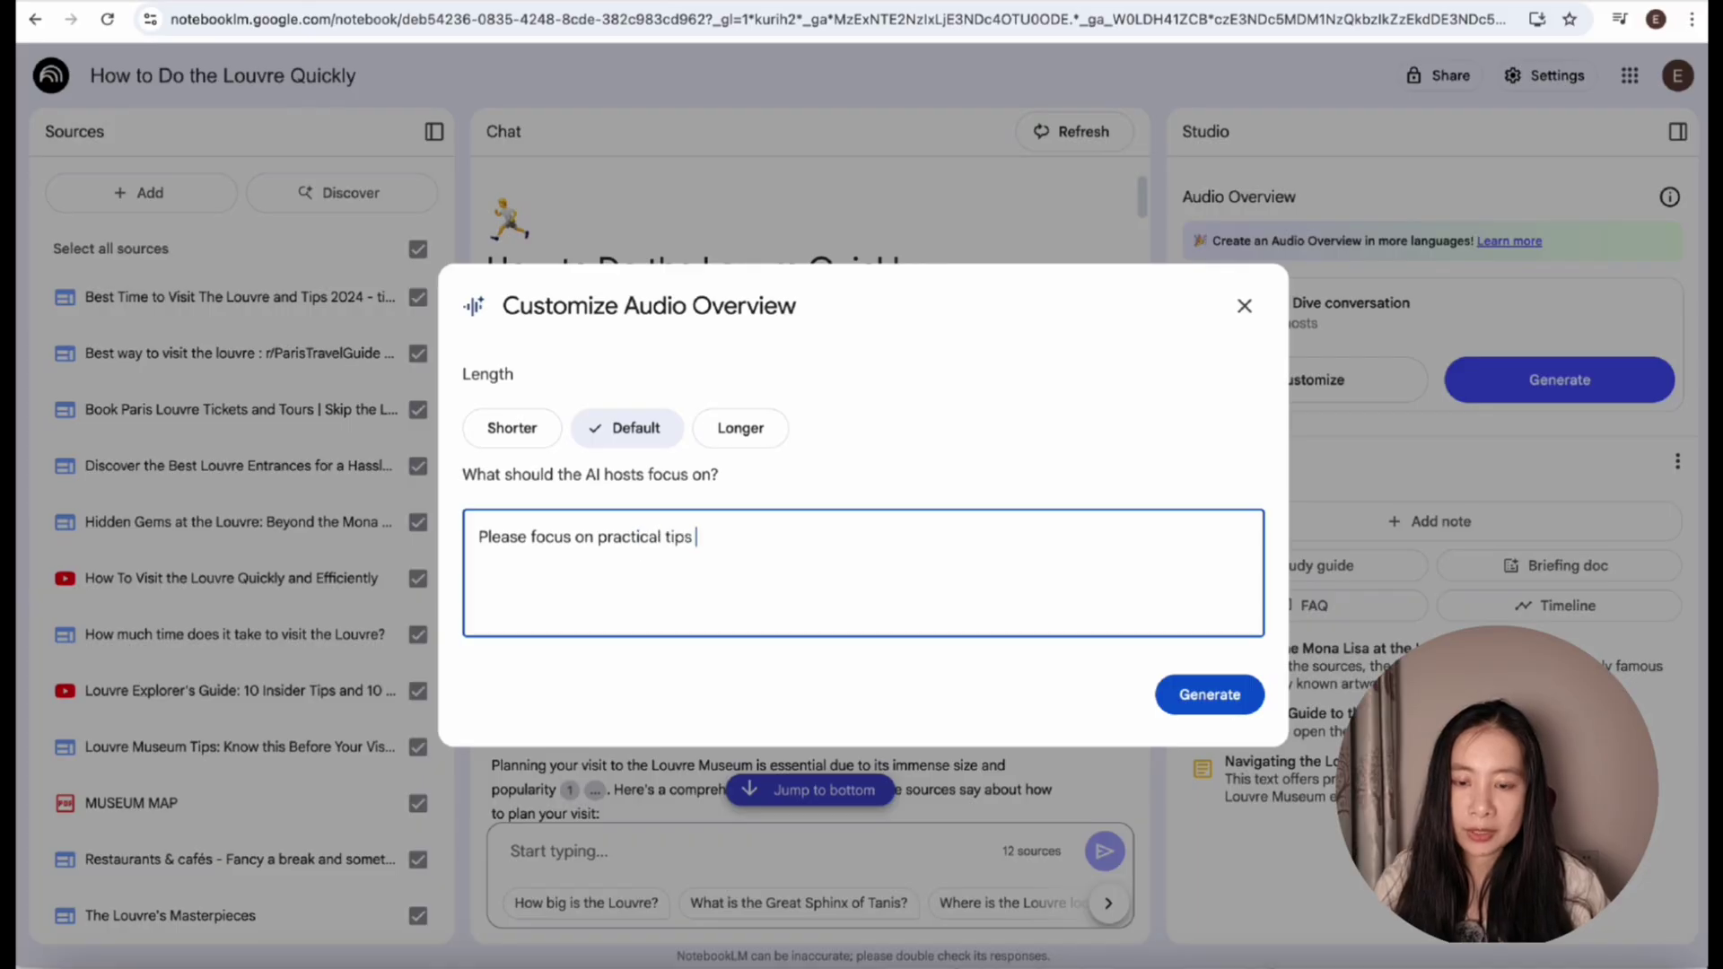
pyautogui.write('on visiting the Lourve within a 3 hour')
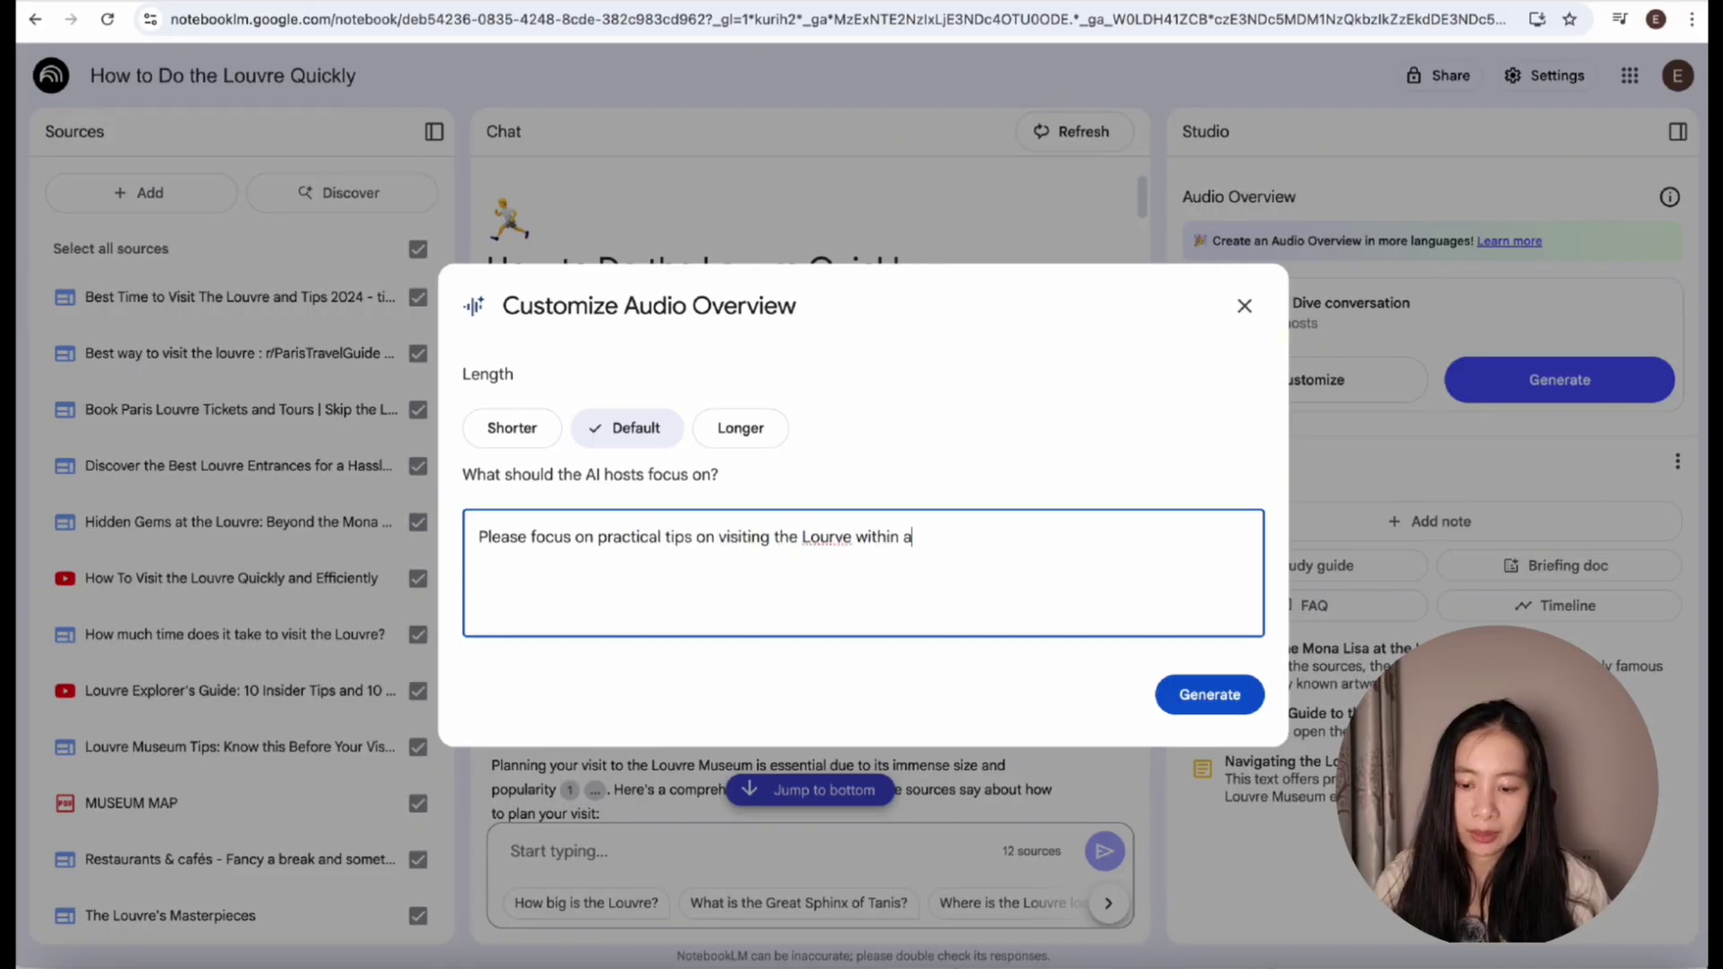
pyautogui.press('BackSpace')
pyautogui.press('BackSpace')
pyautogui.press('BackSpace')
pyautogui.press('BackSpace')
pyautogui.press('BackSpace')
pyautogui.write('-hour time frame. ')
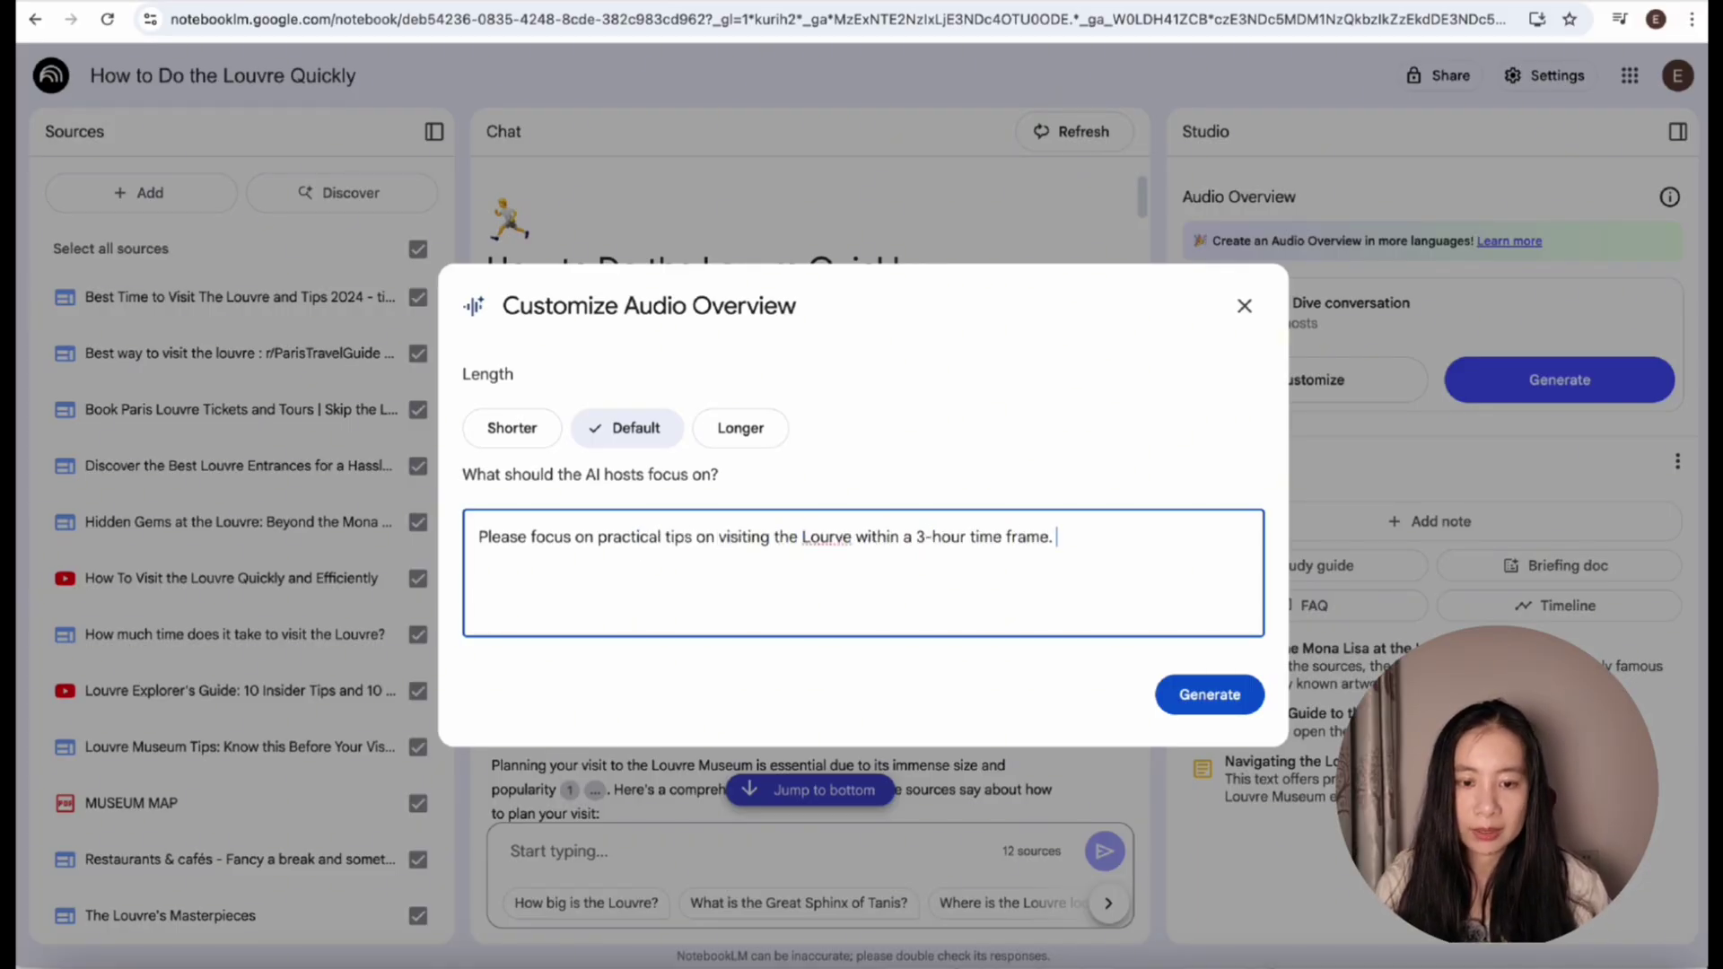
pyautogui.write('Provide brief histories and fun ')
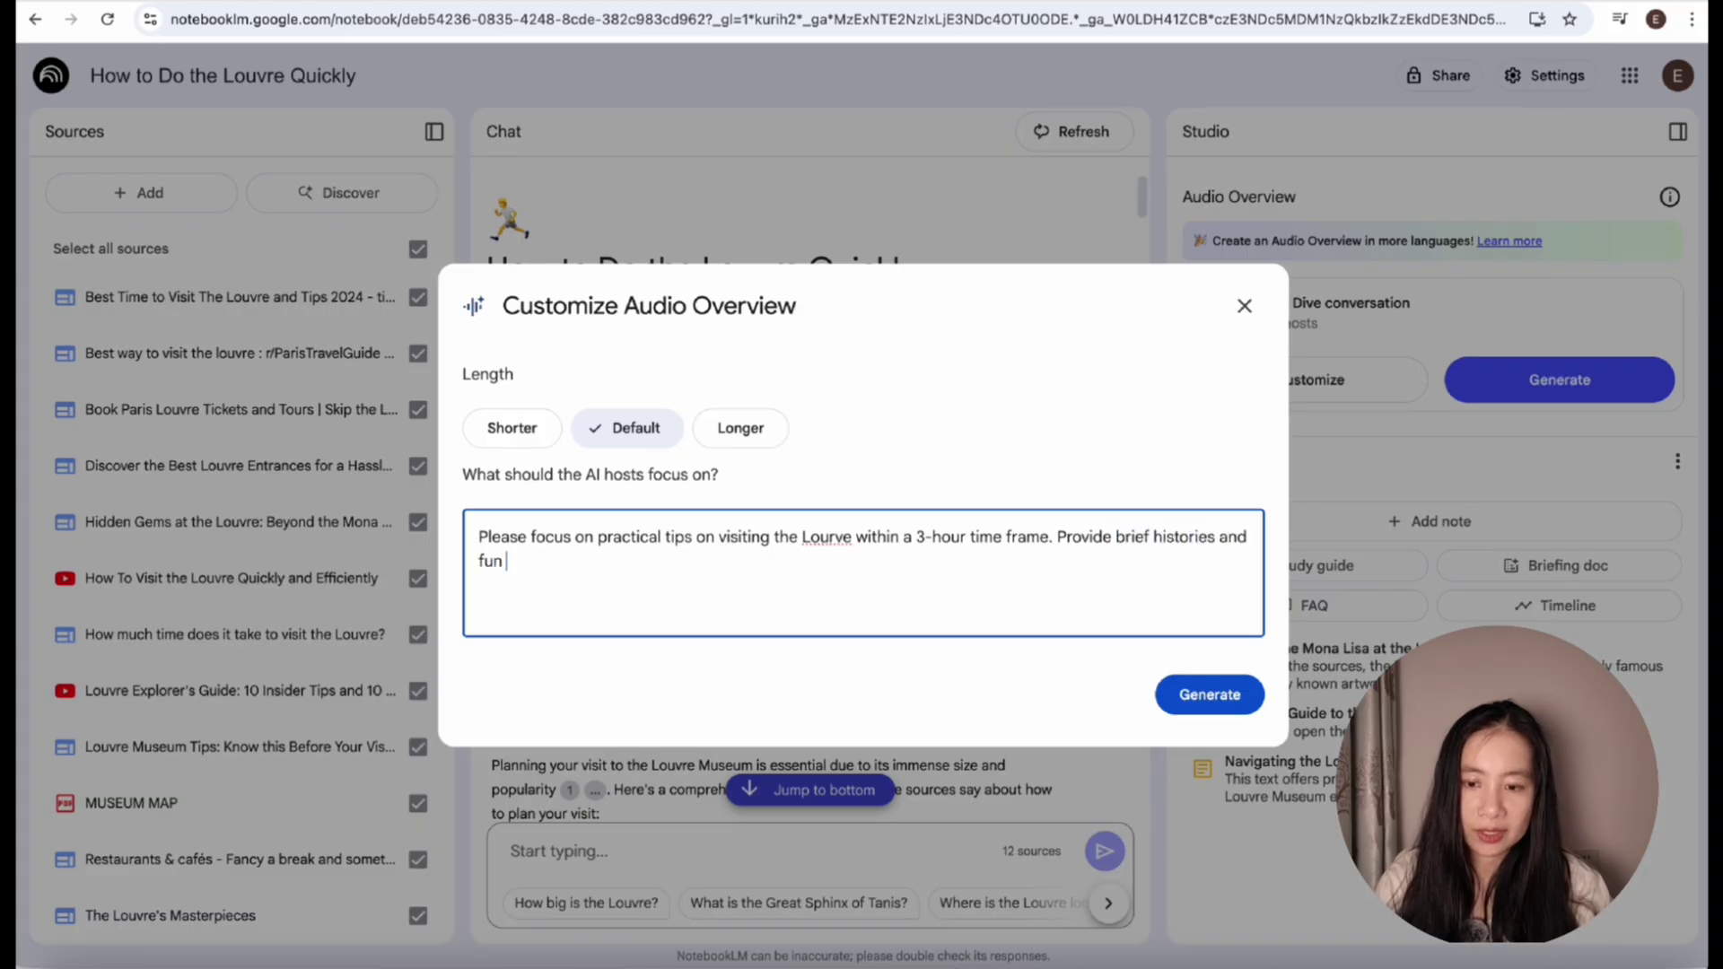
pyautogui.write('facts behind important art pieces.')
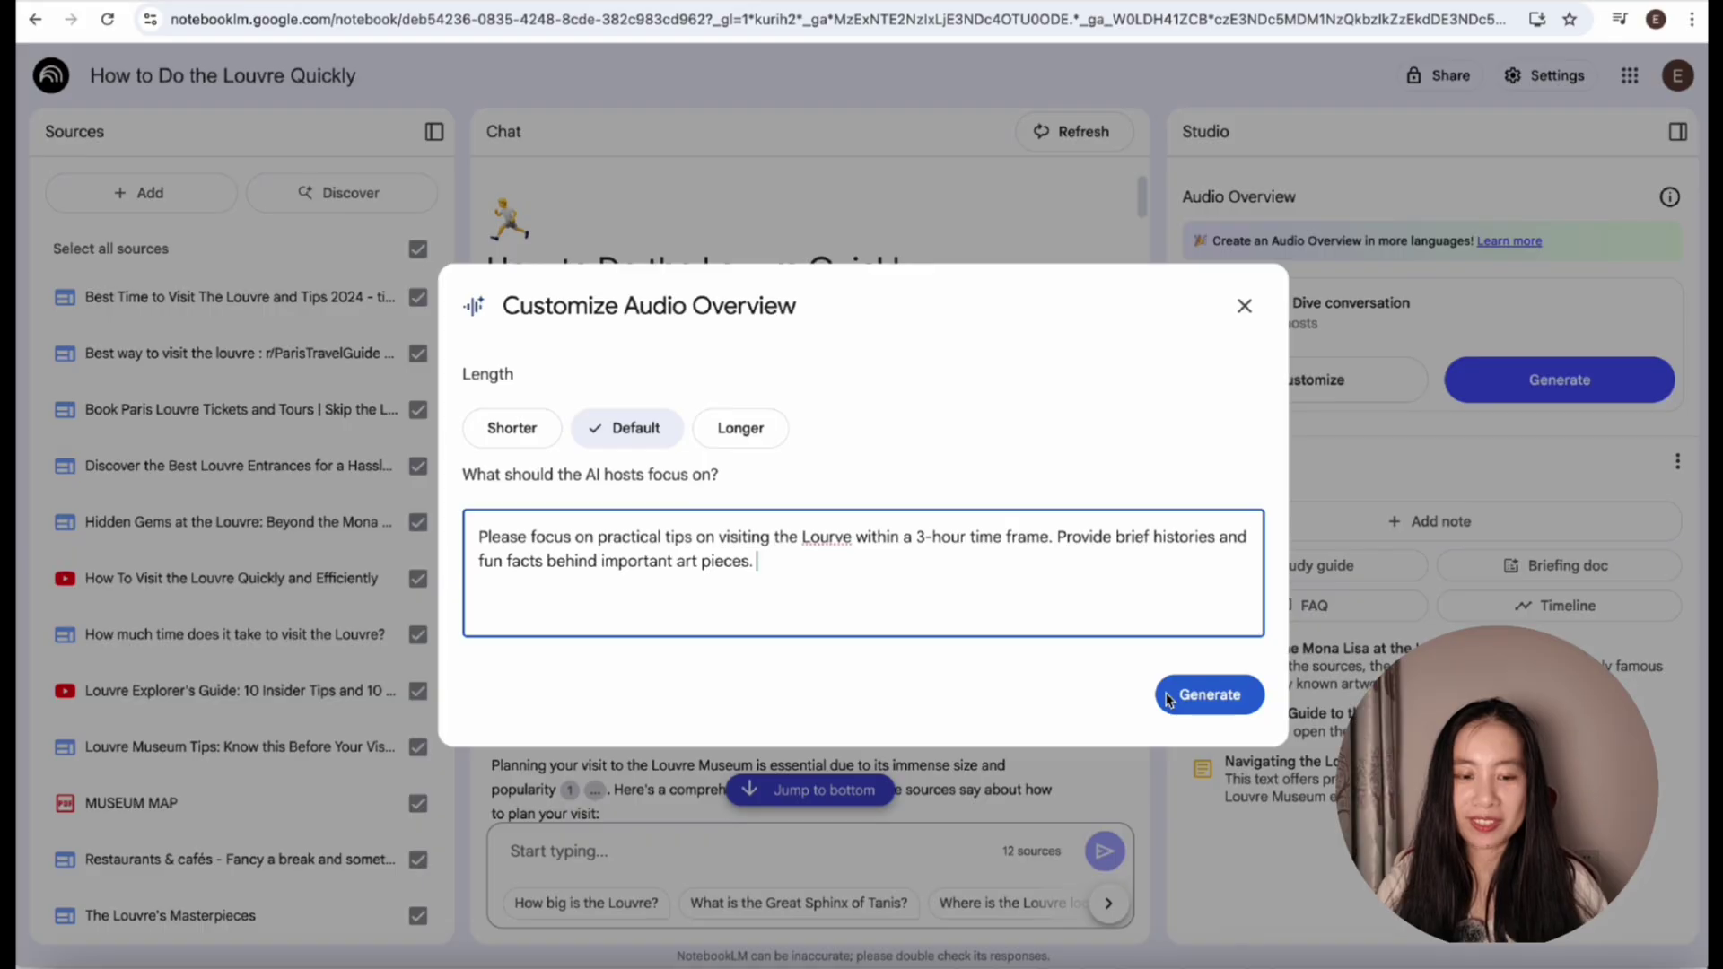
pyautogui.click(1237, 705)
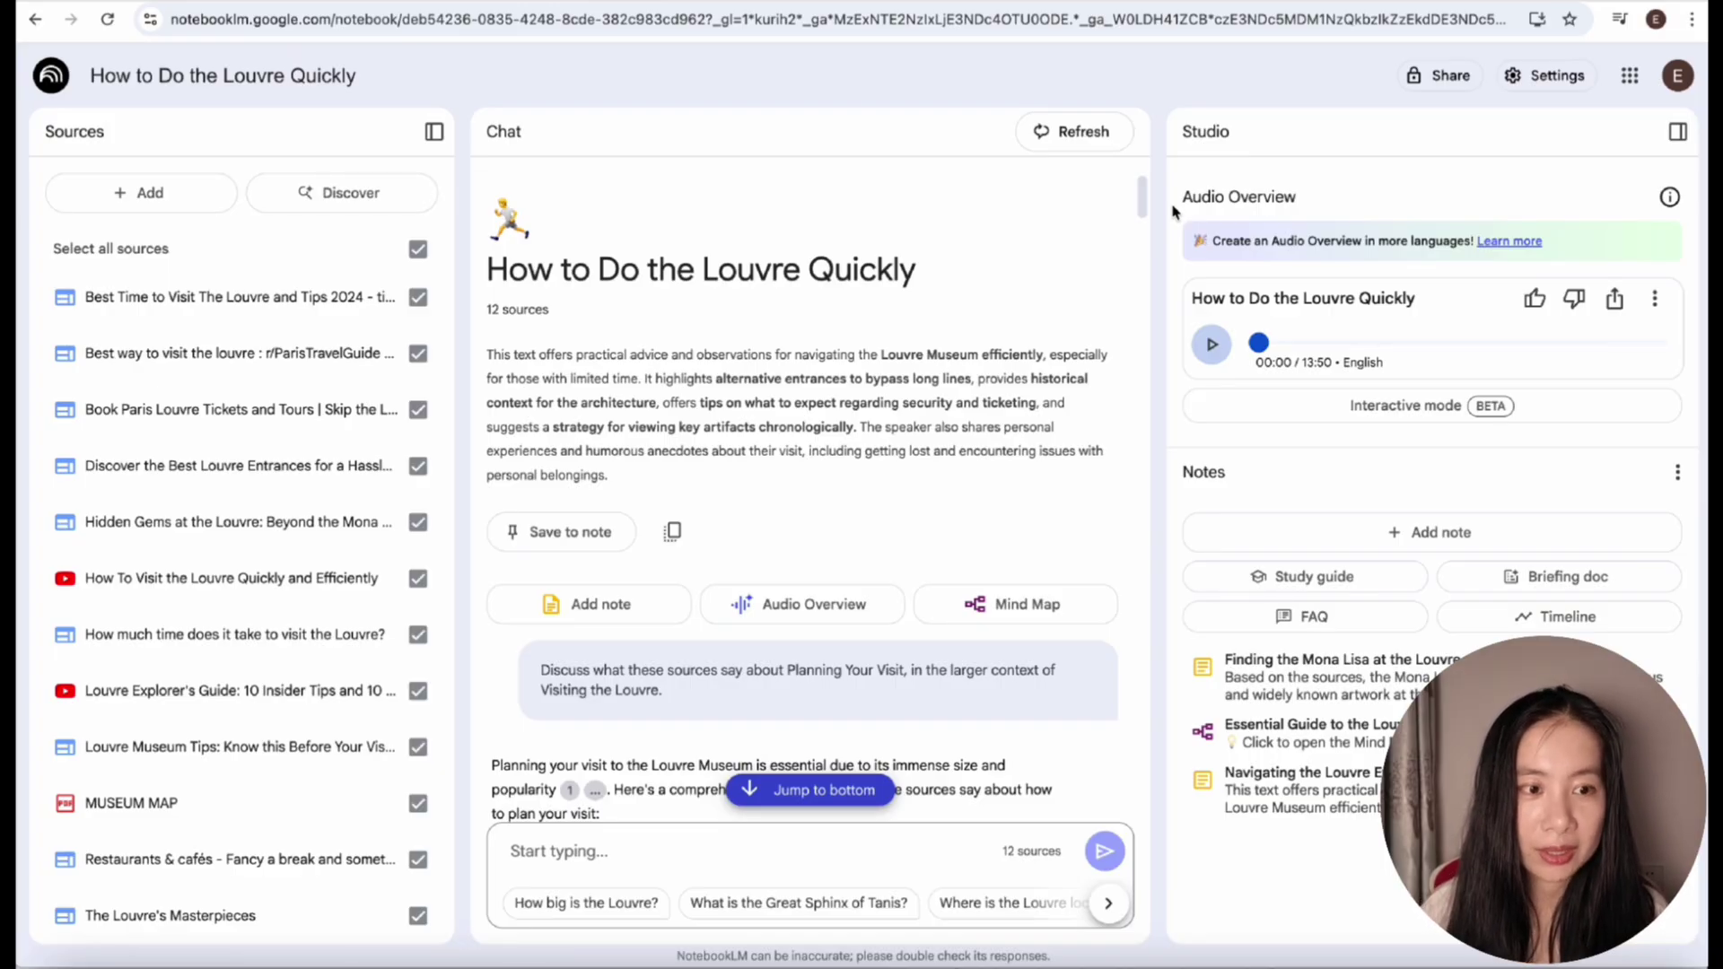
pyautogui.click(1529, 81)
pyautogui.click(1581, 284)
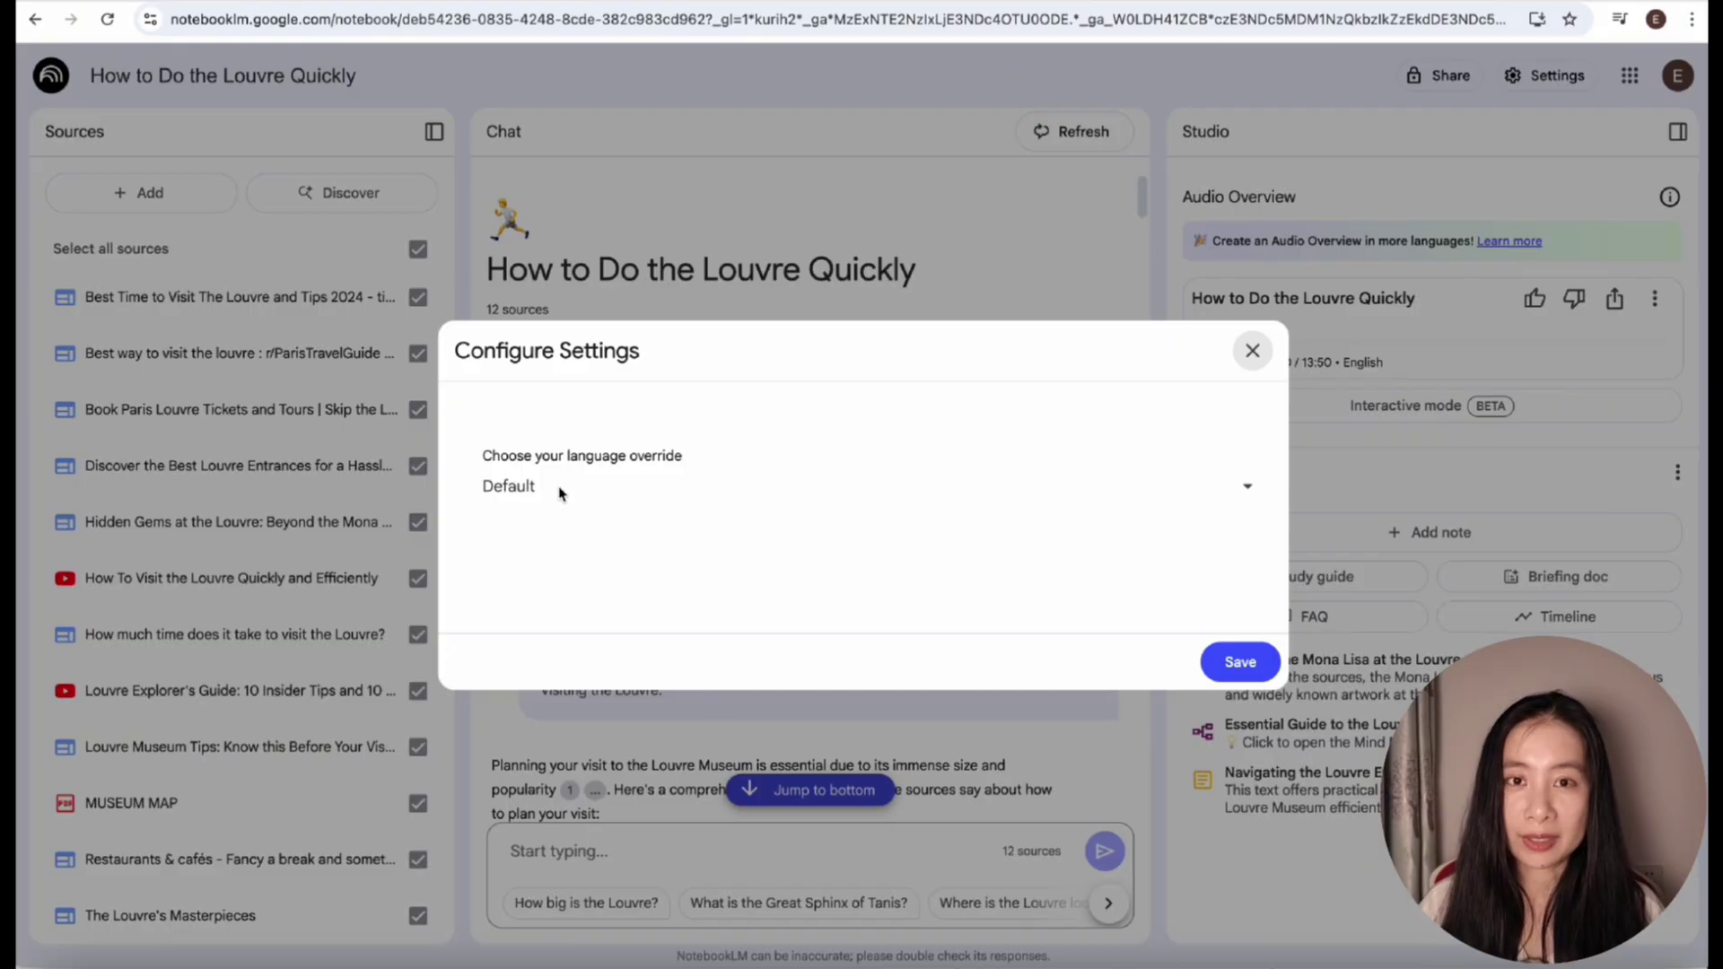
pyautogui.click(611, 488)
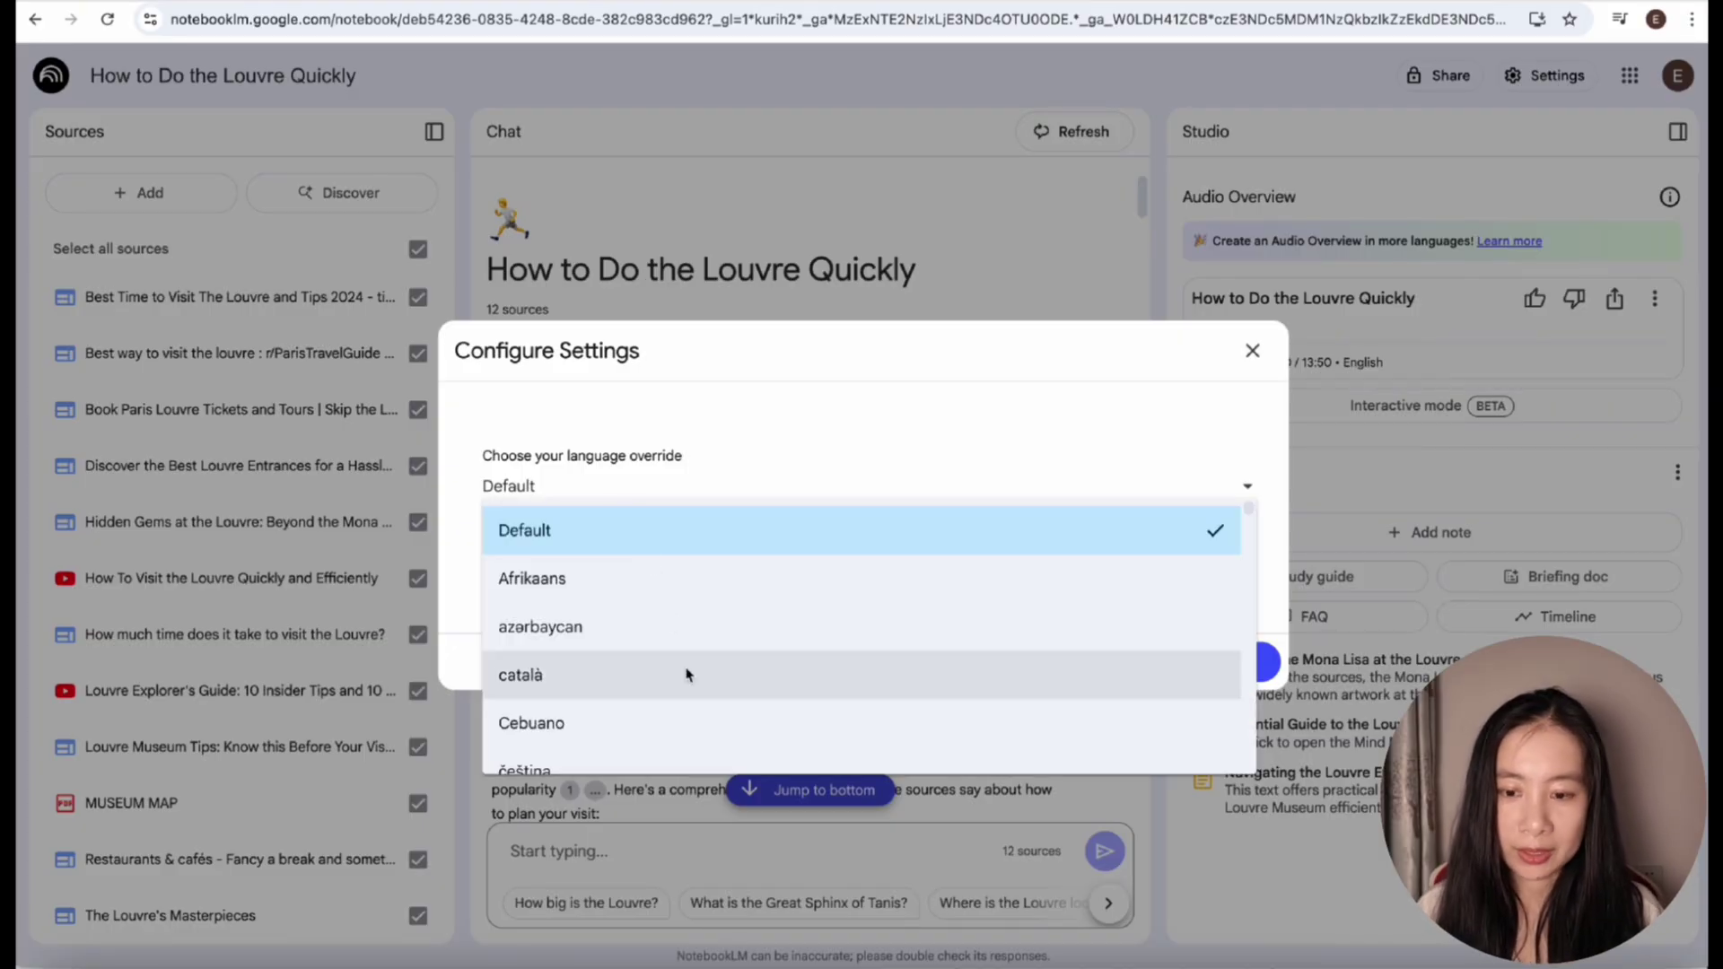
pyautogui.scroll(-4, 684, 673)
pyautogui.click(1253, 350)
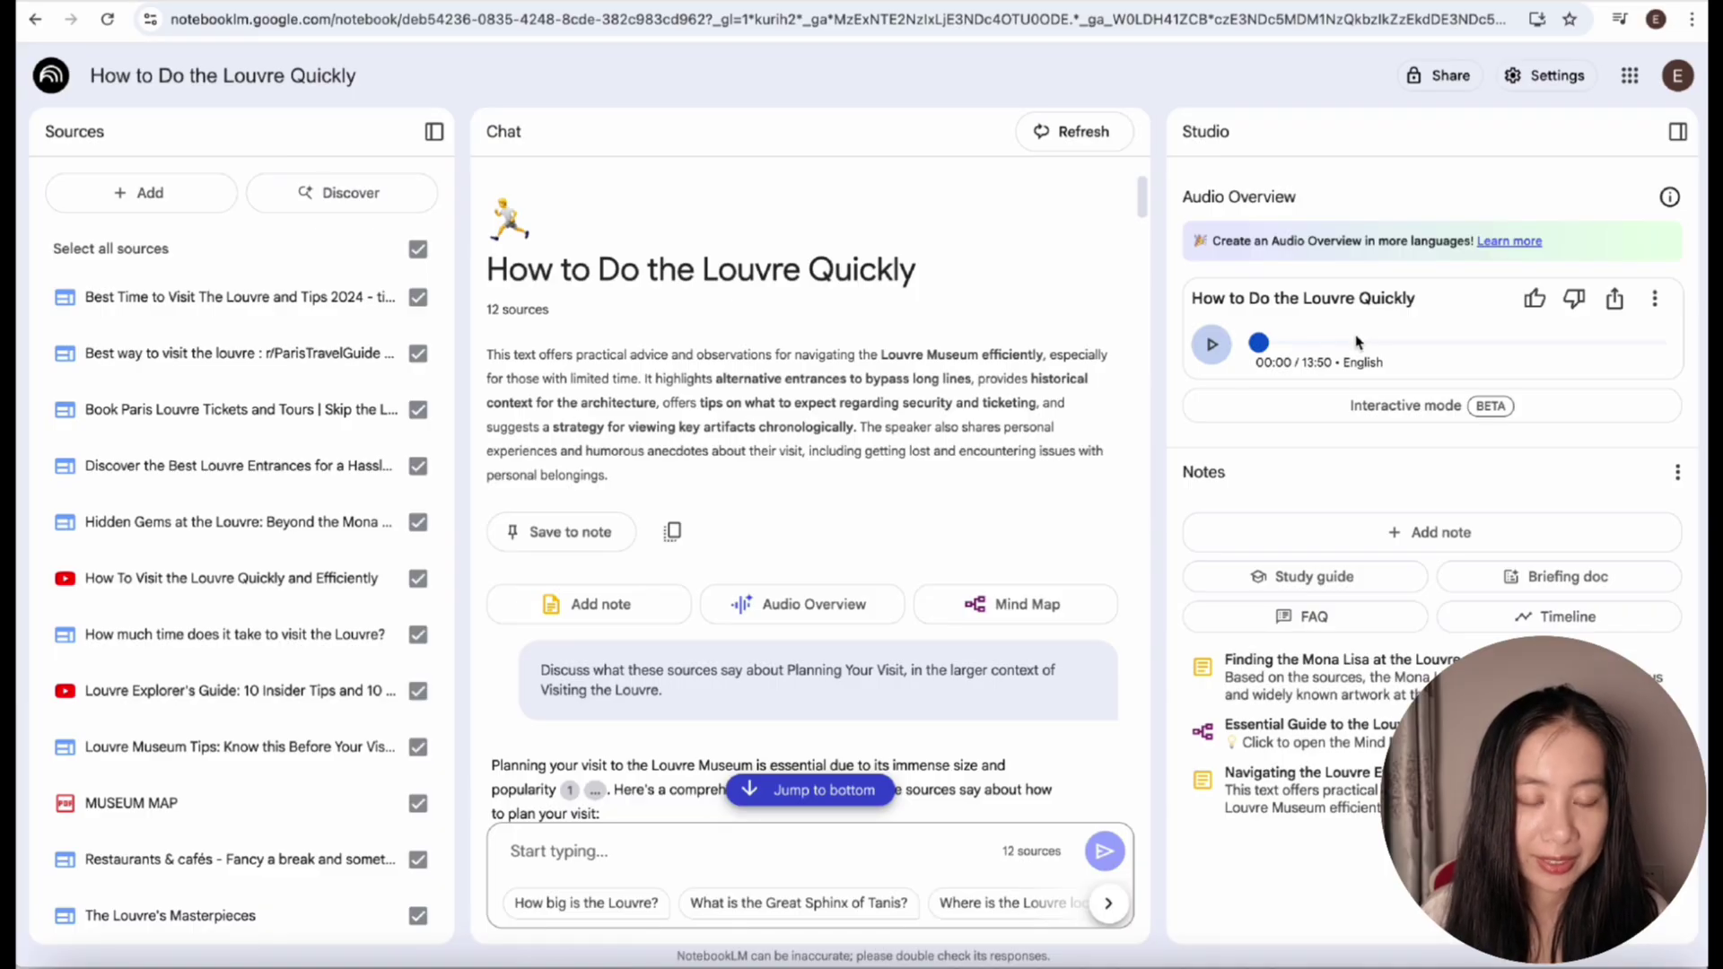
# - Play the Audio Overview from the start, pause and resume once, then pause at 00:55
pyautogui.click(1212, 345)
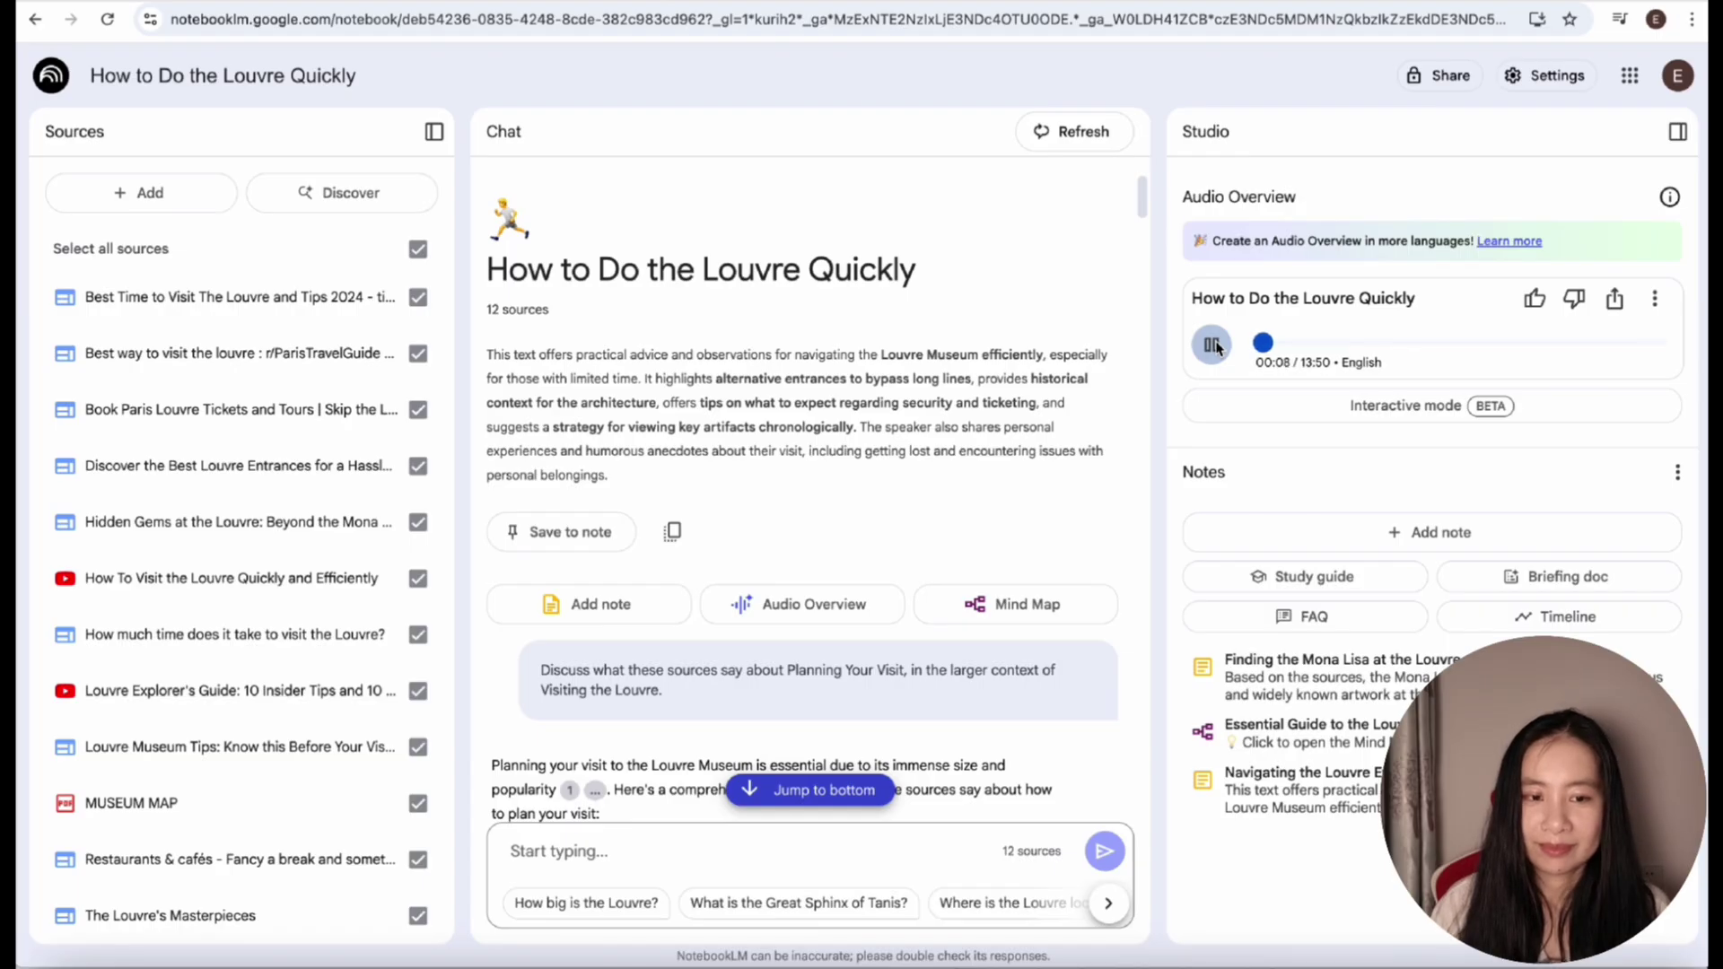
pyautogui.click(1212, 346)
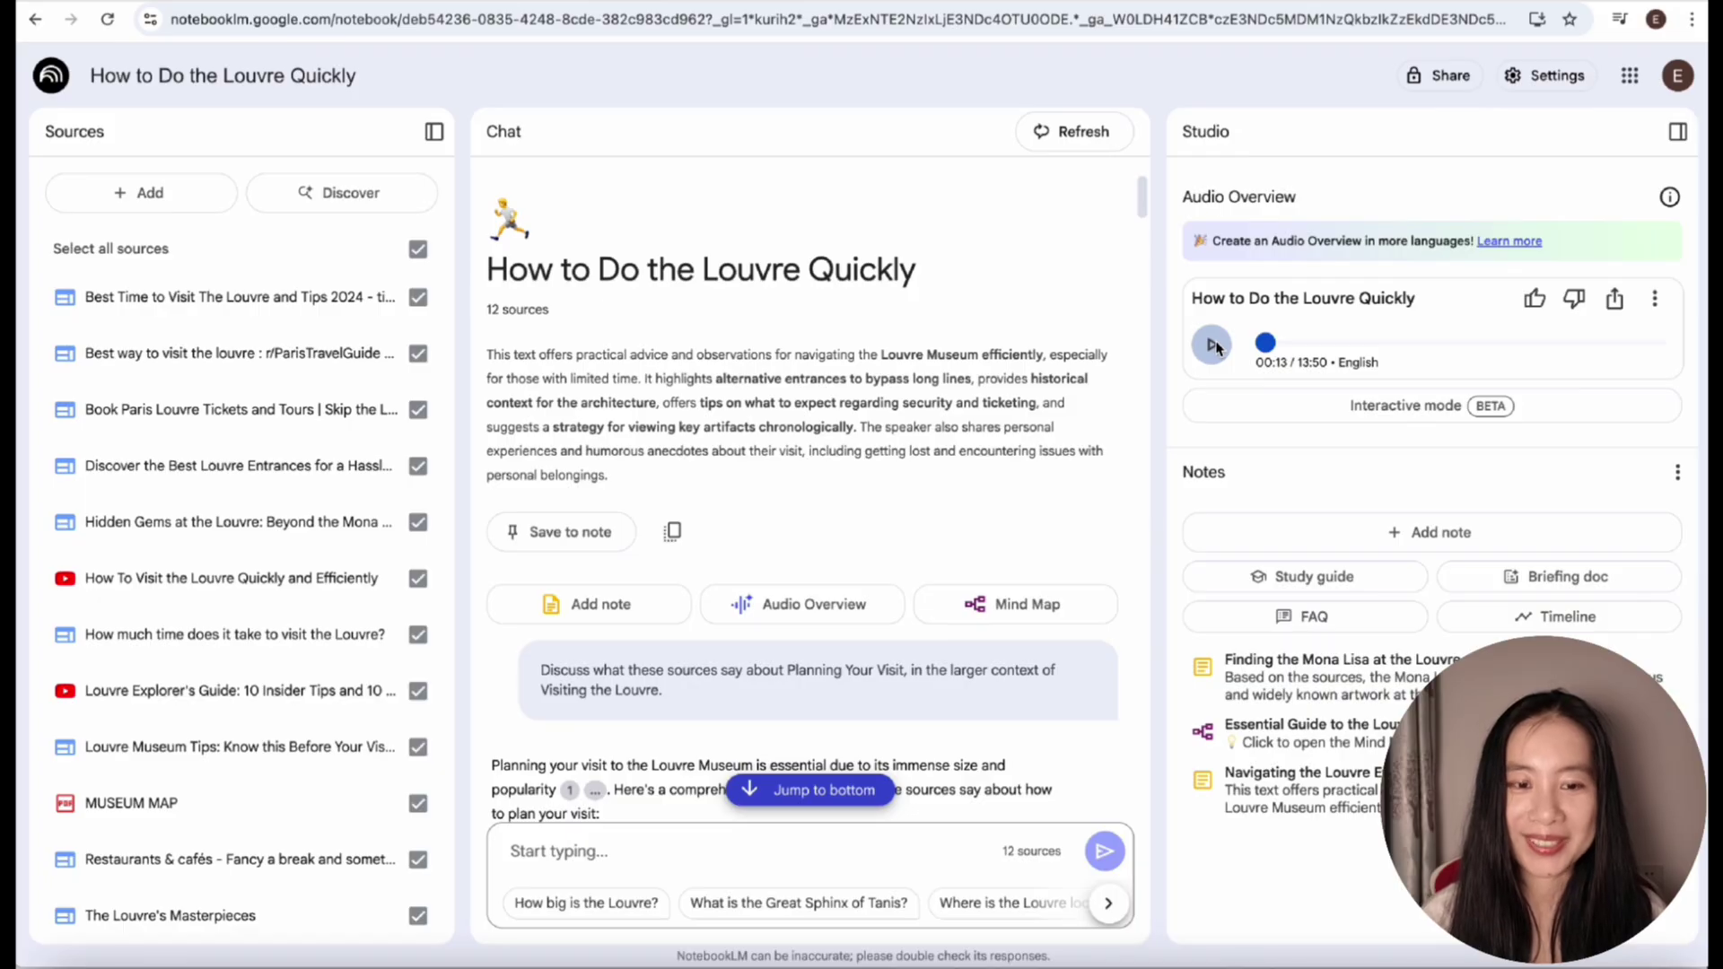
pyautogui.click(1212, 346)
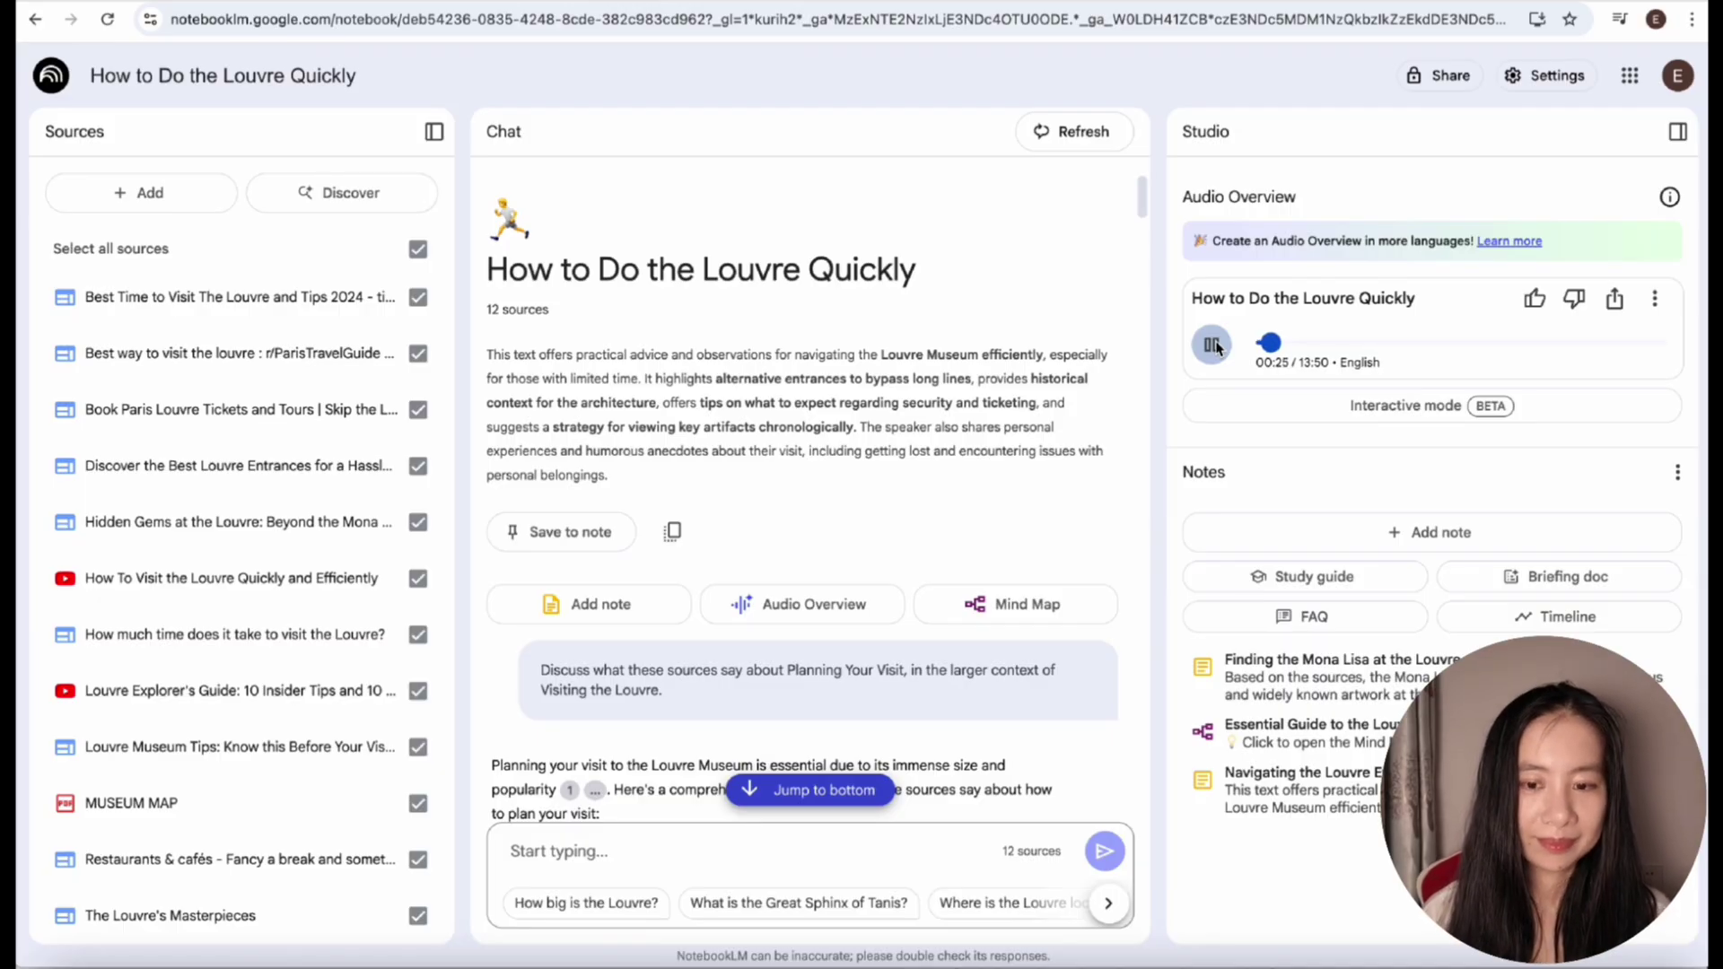
pyautogui.click(1211, 345)
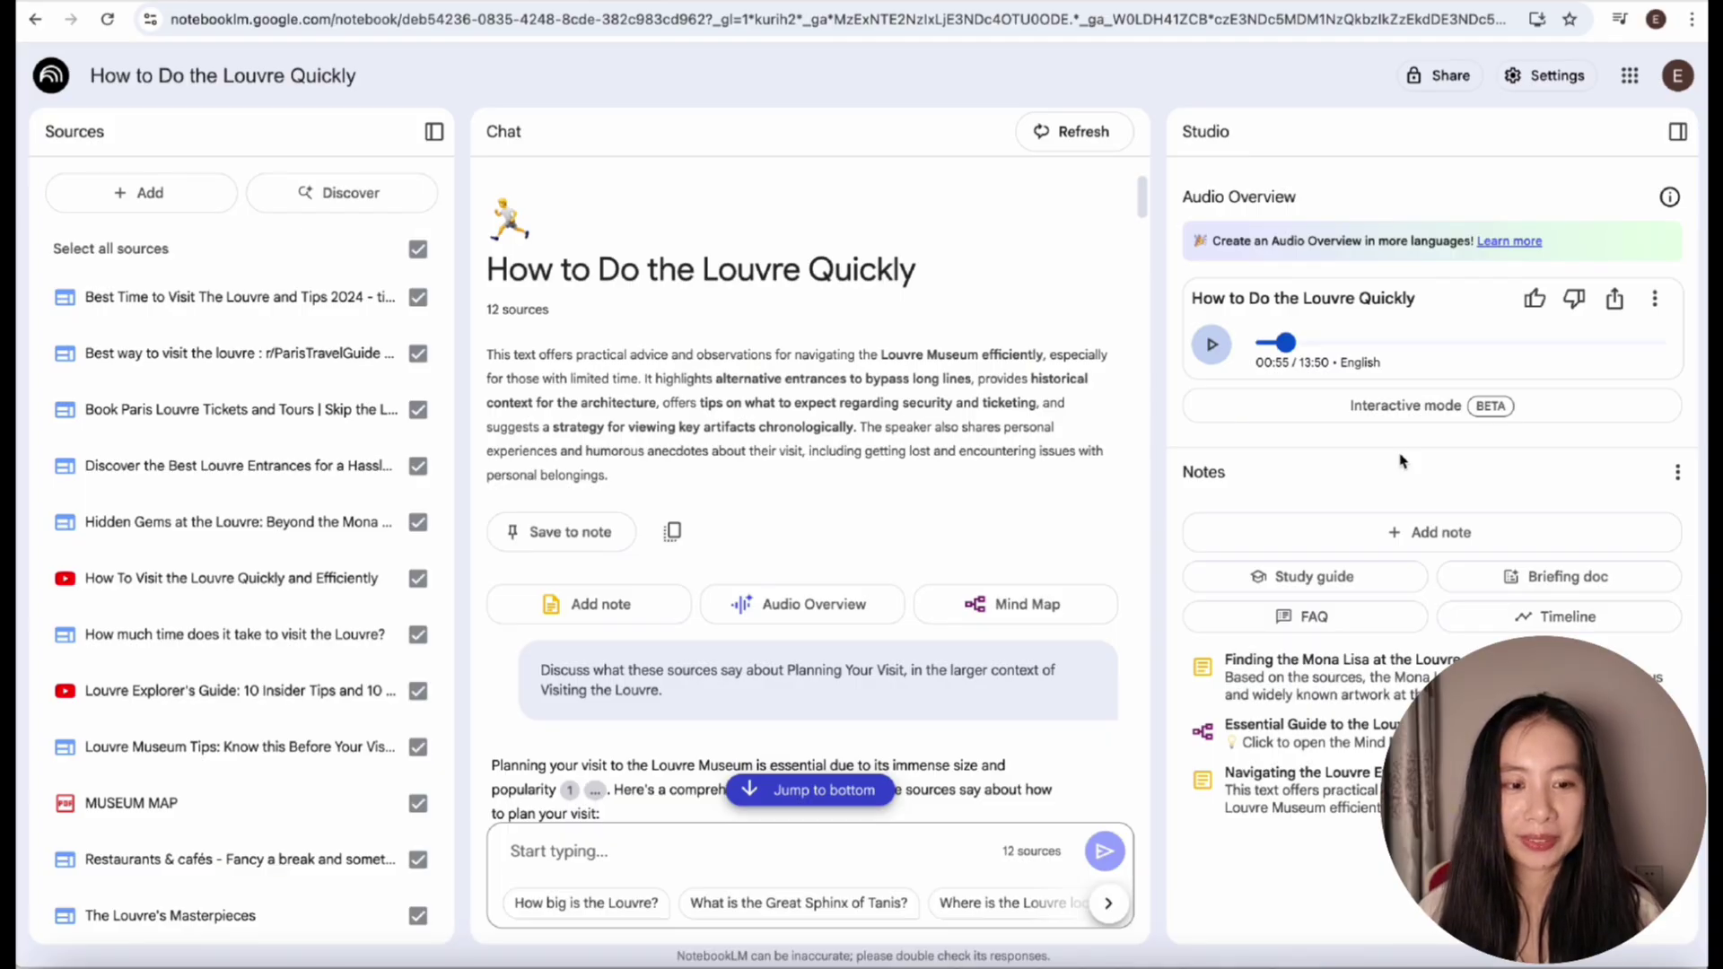
# - Skip ahead to about 04:10, switch to Interactive mode, start playback, and join the hosts
pyautogui.click(1380, 342)
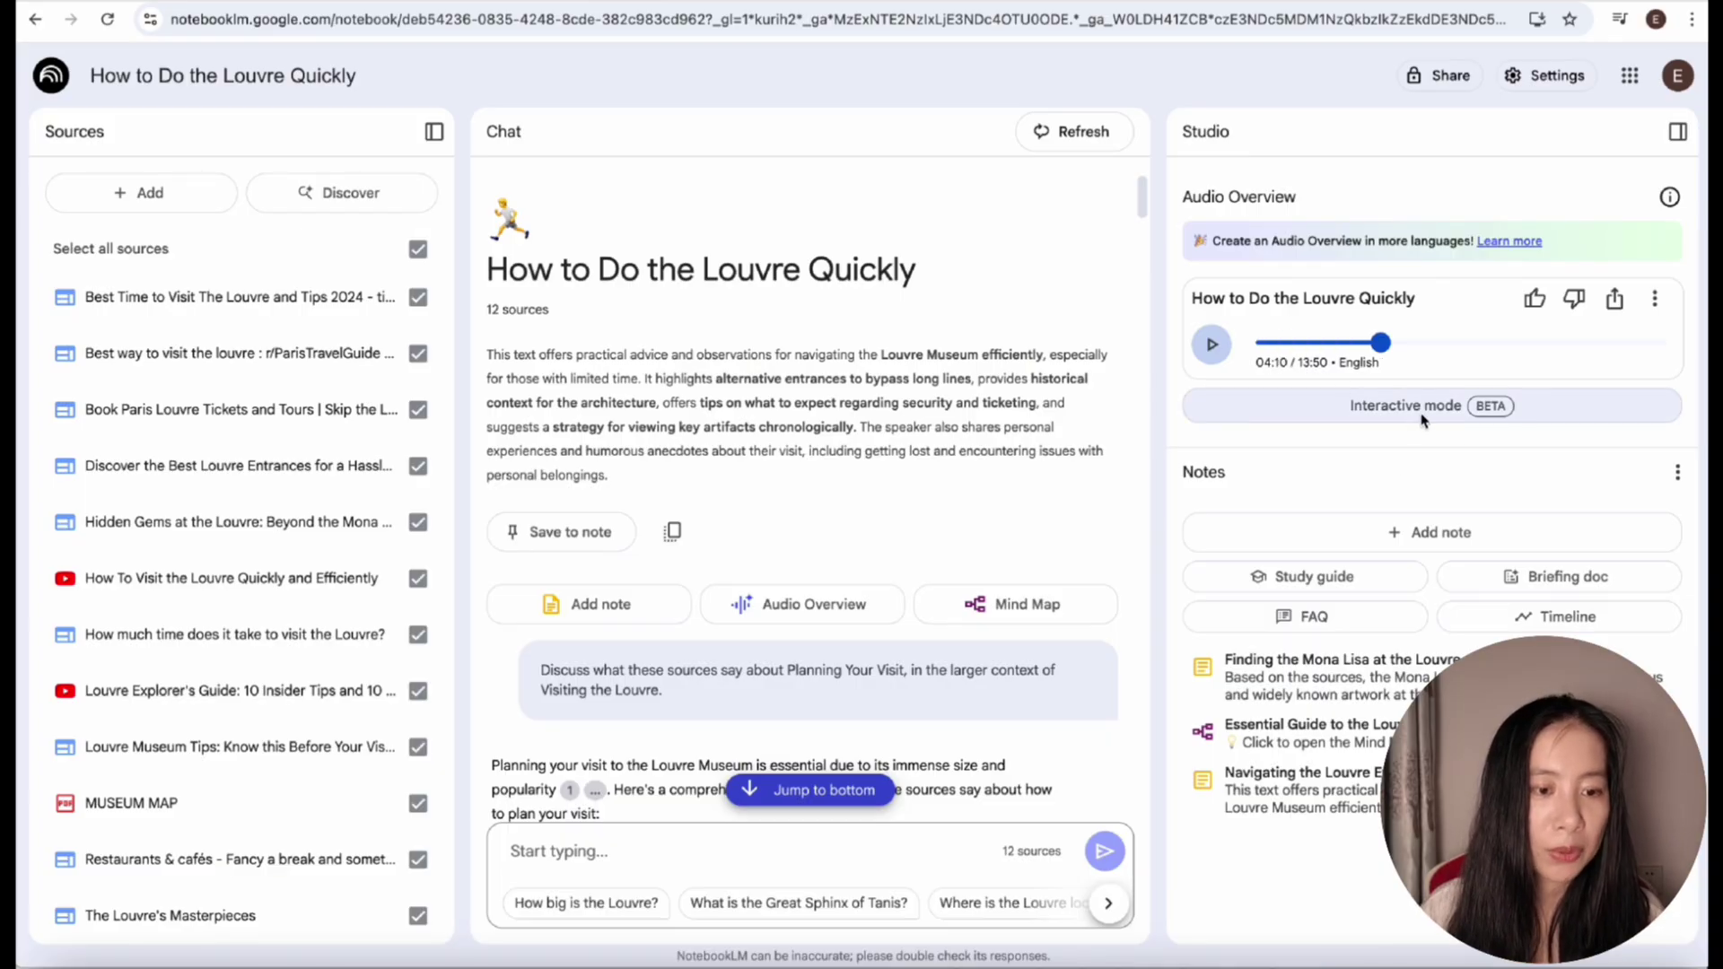
pyautogui.click(1474, 410)
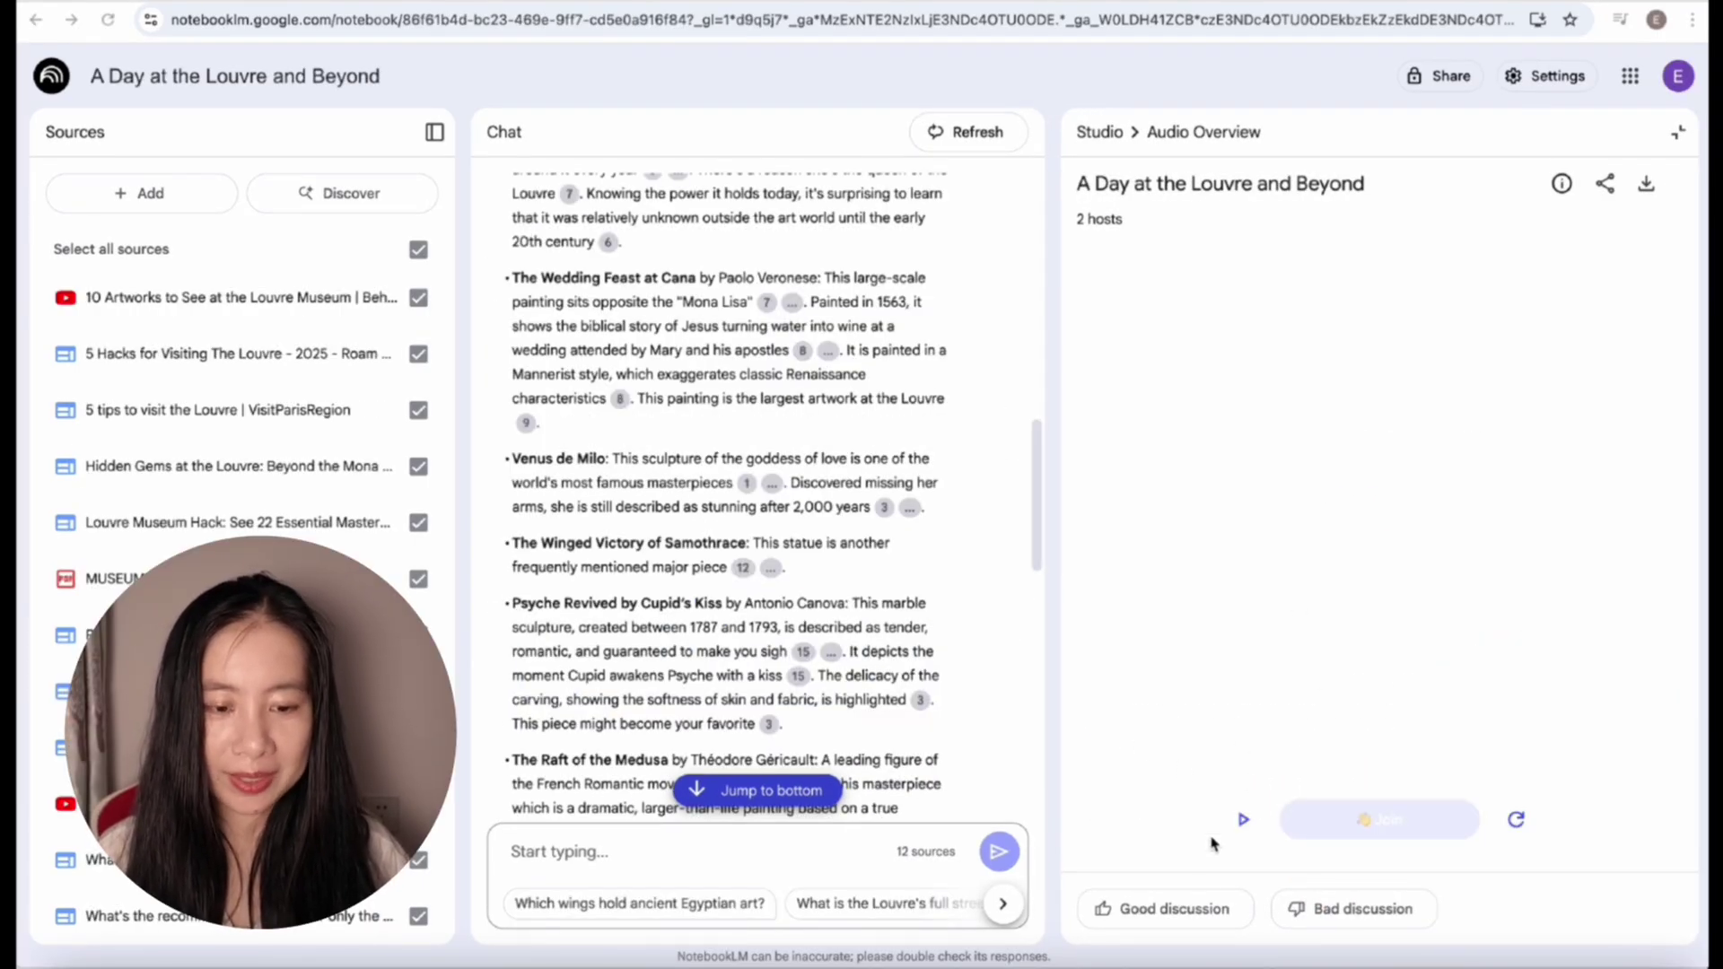
pyautogui.click(1243, 820)
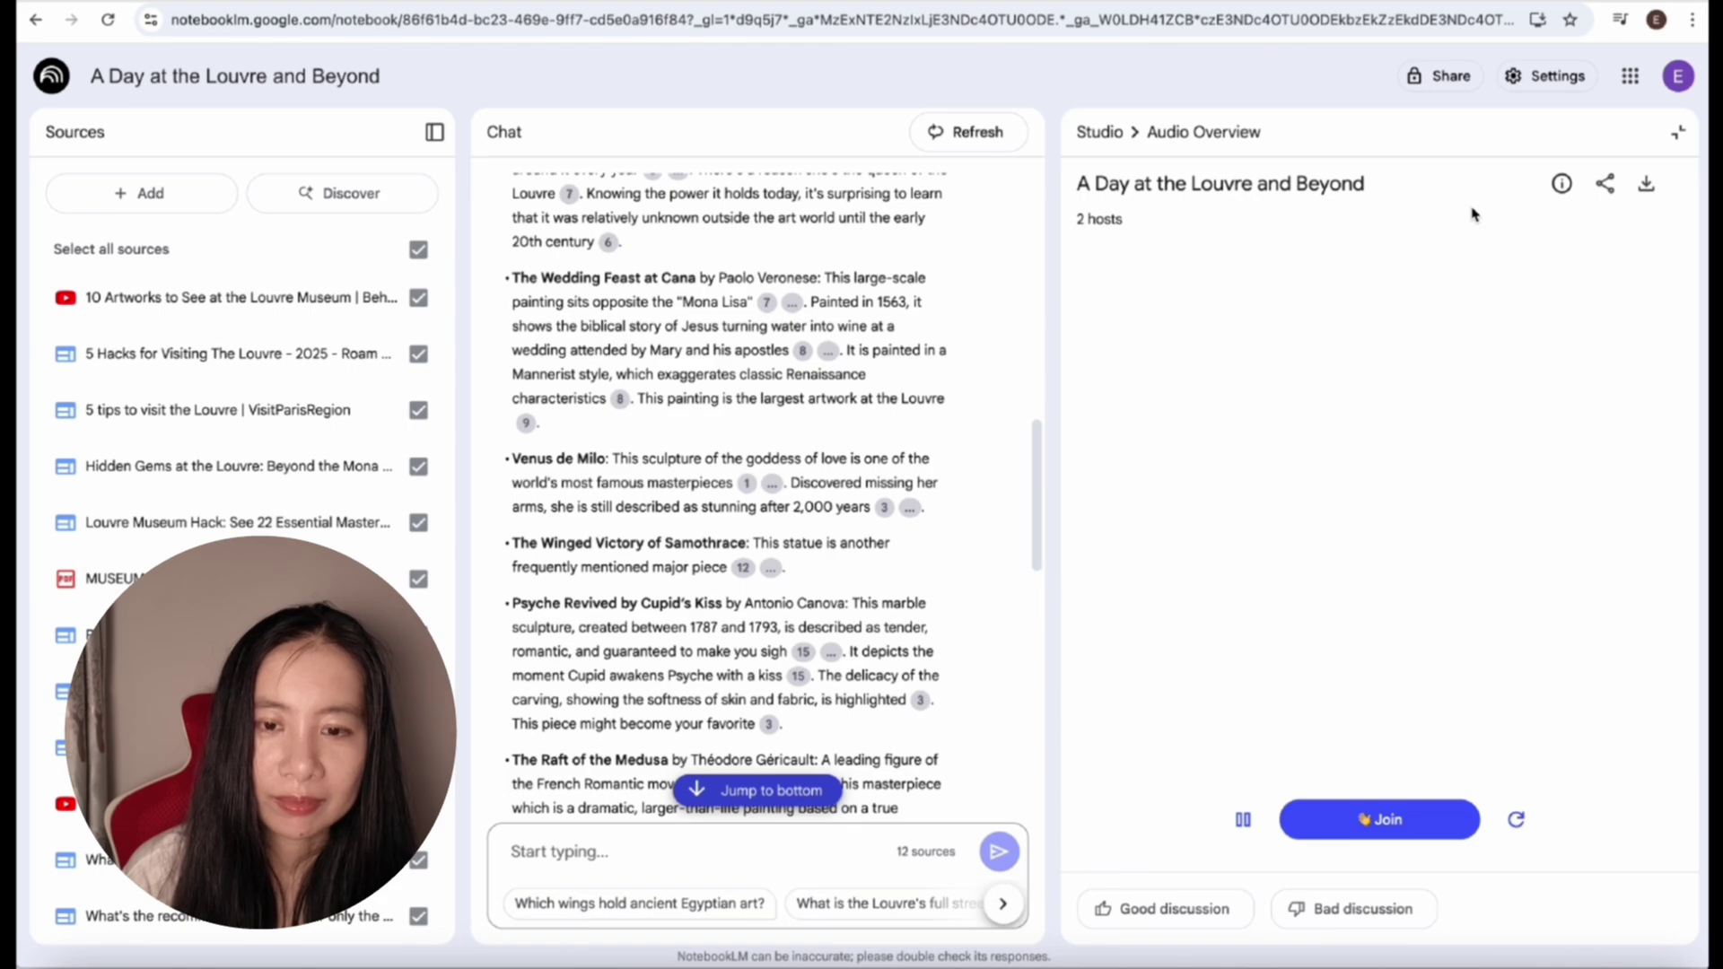
pyautogui.click(1332, 828)
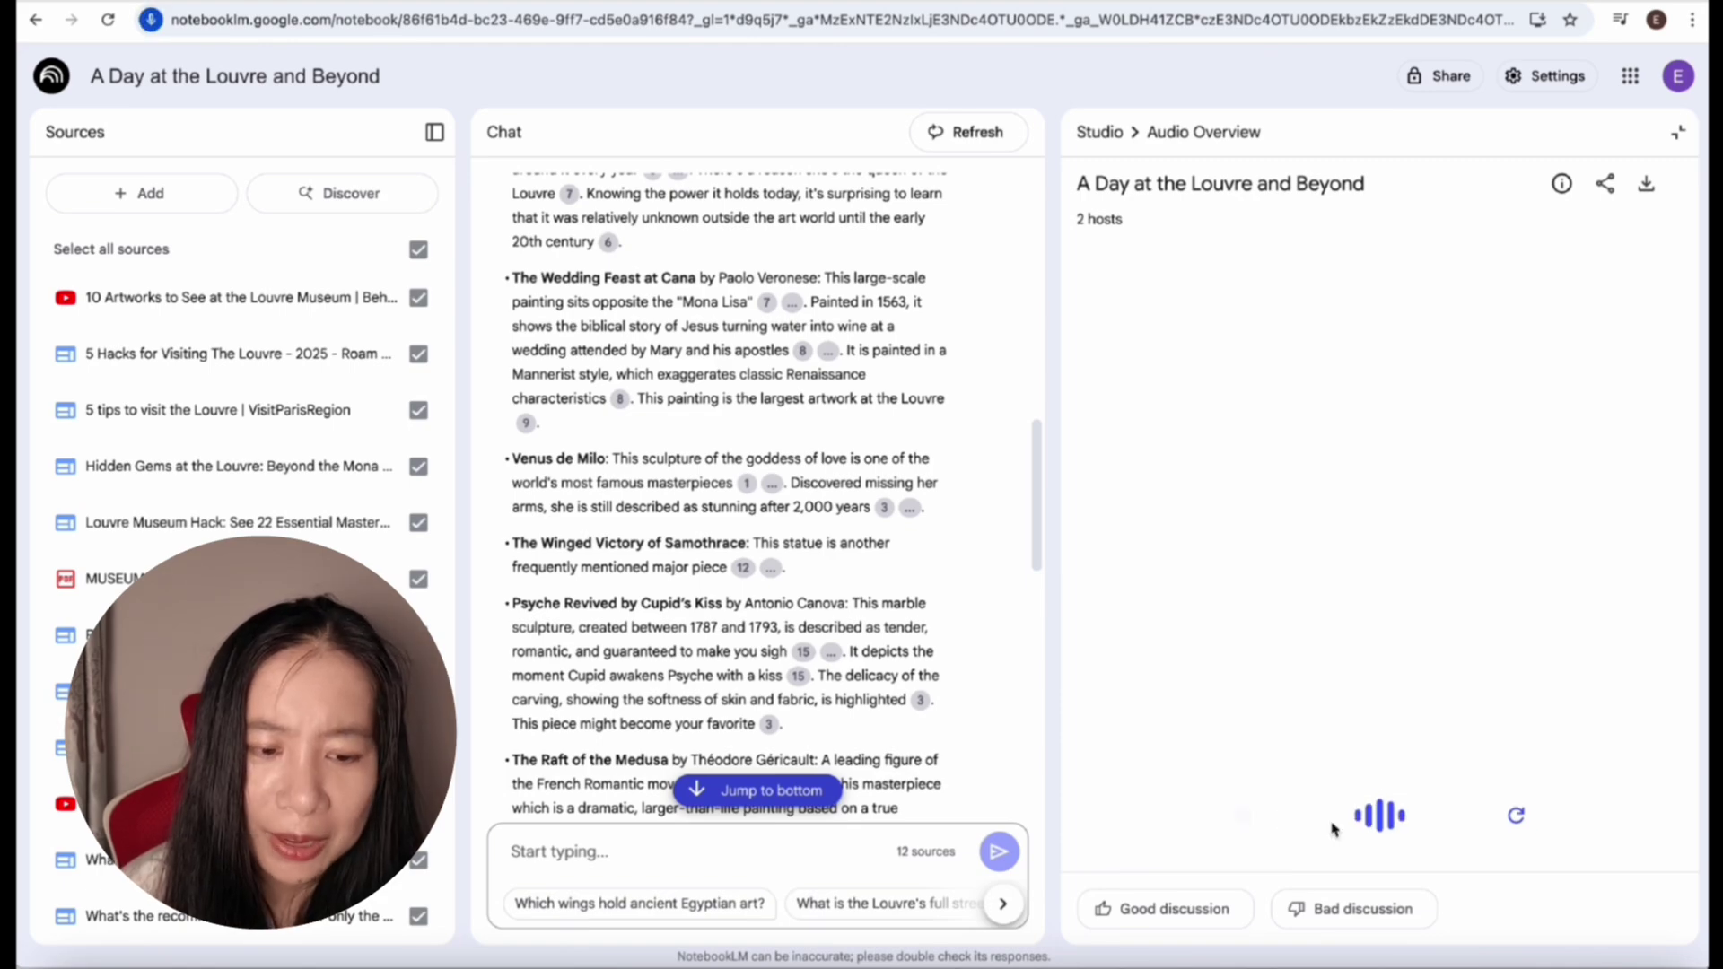